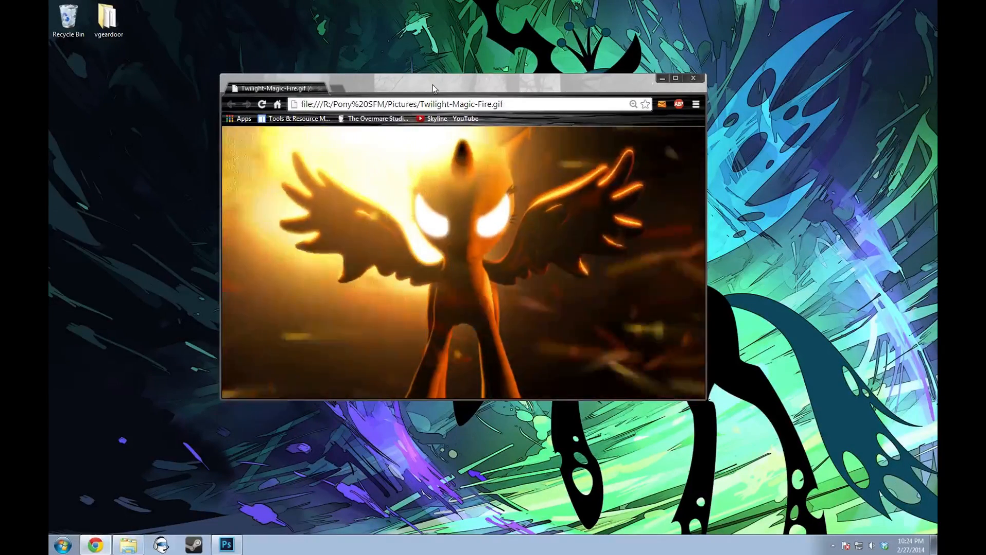
# - Nudge the Chrome window showing the fire GIF lower, then switch to Photoshop
pyautogui.moveTo(433, 85); pyautogui.dragTo(436, 103)
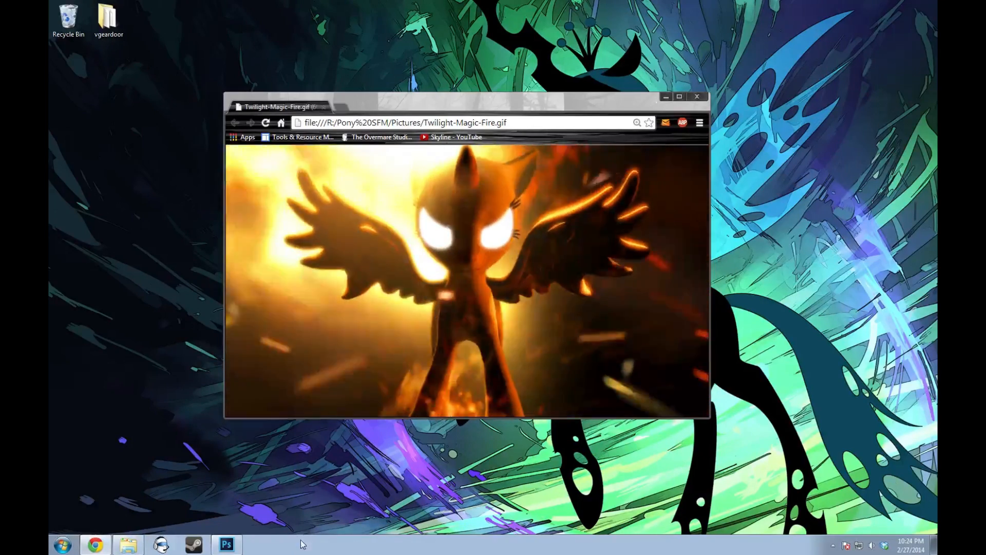
pyautogui.click(226, 544)
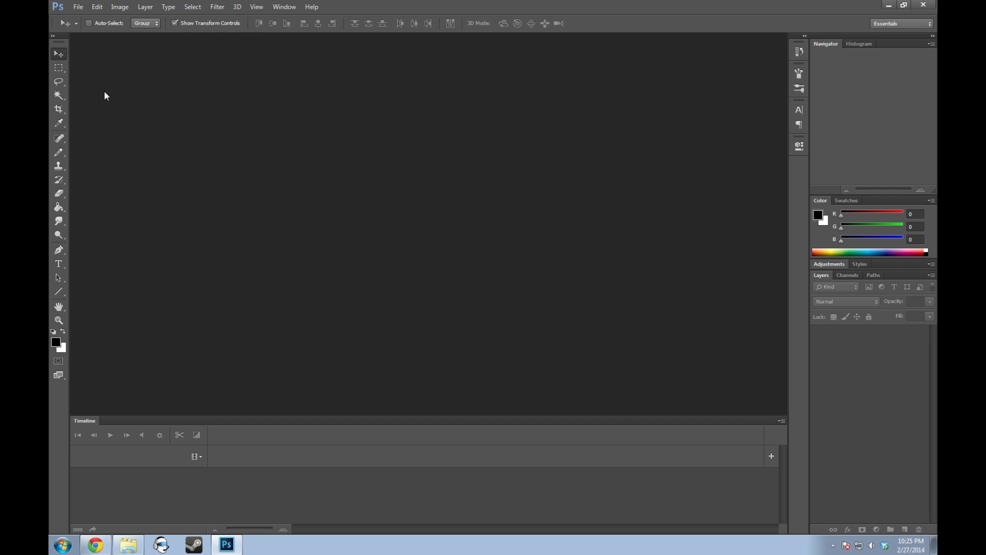
# - Open the PNG frames starting at 000960 as an Image Sequence video layer at 30 fps
pyautogui.click(80, 7)
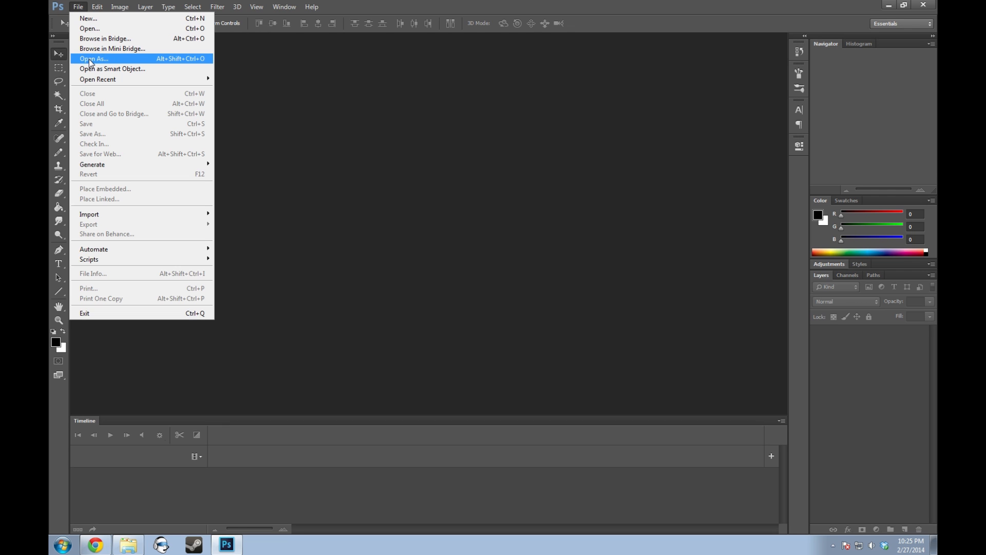
pyautogui.click(91, 29)
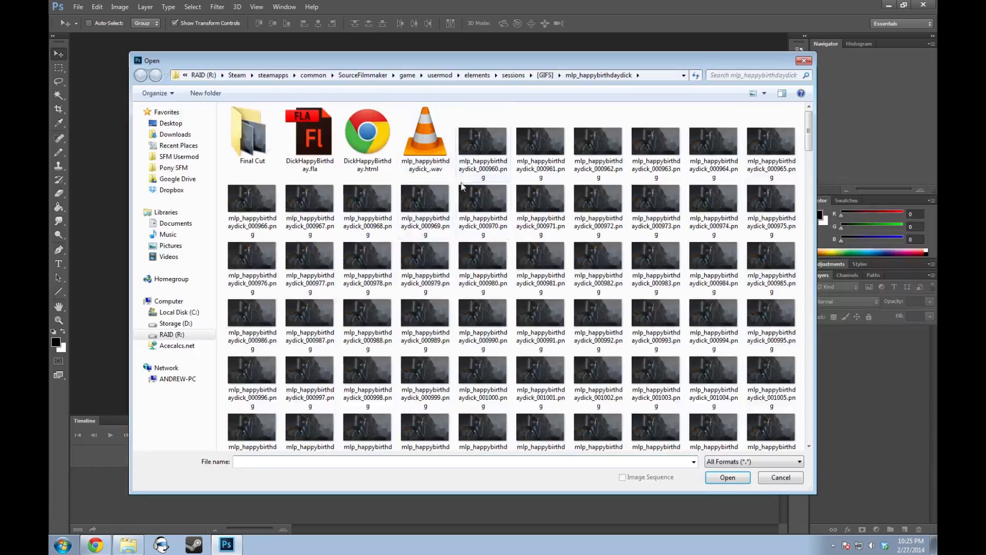
pyautogui.click(483, 146)
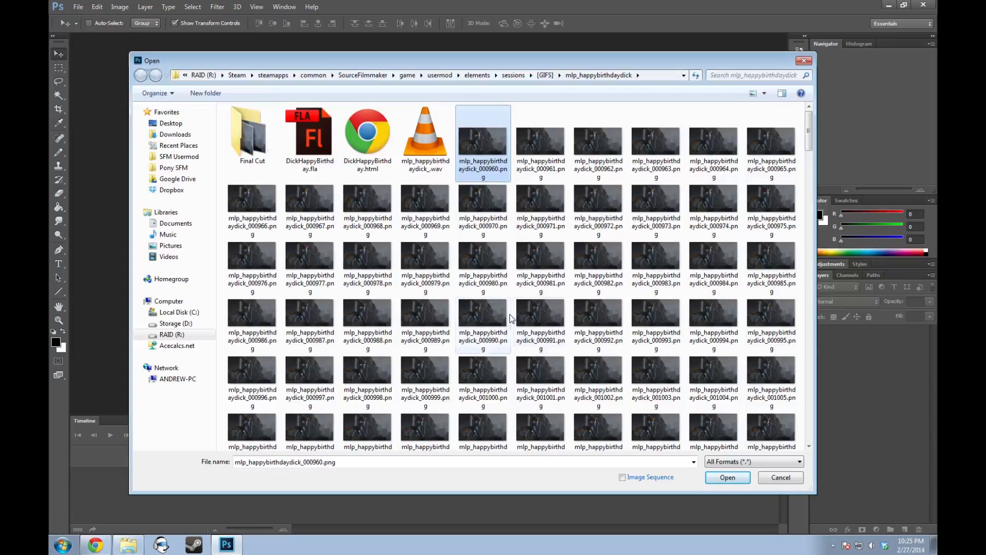
pyautogui.click(638, 478)
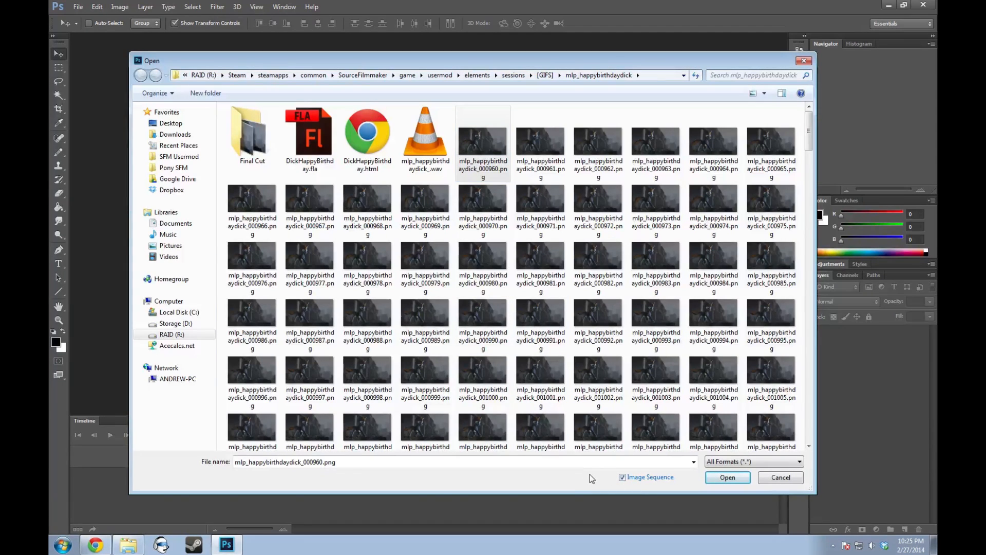
pyautogui.click(711, 480)
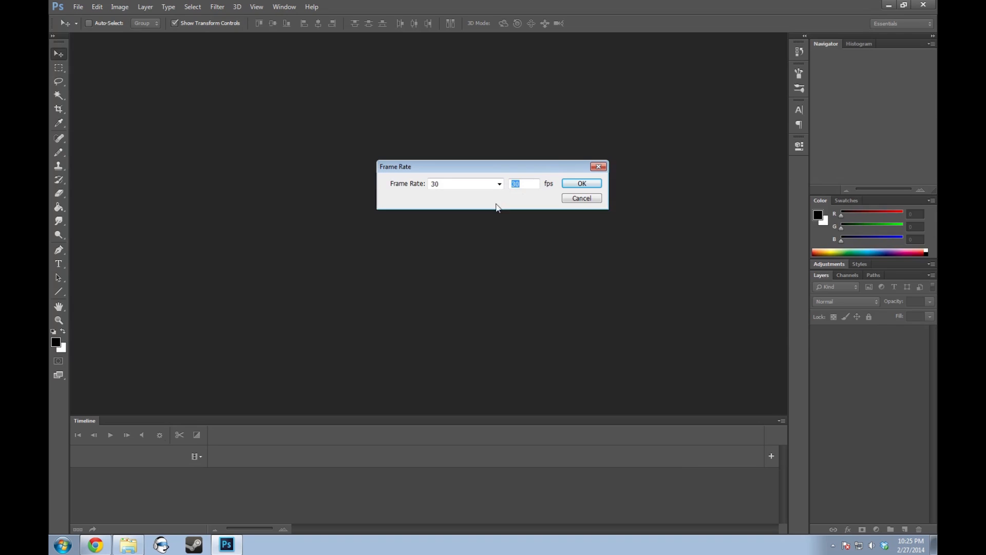
pyautogui.click(581, 183)
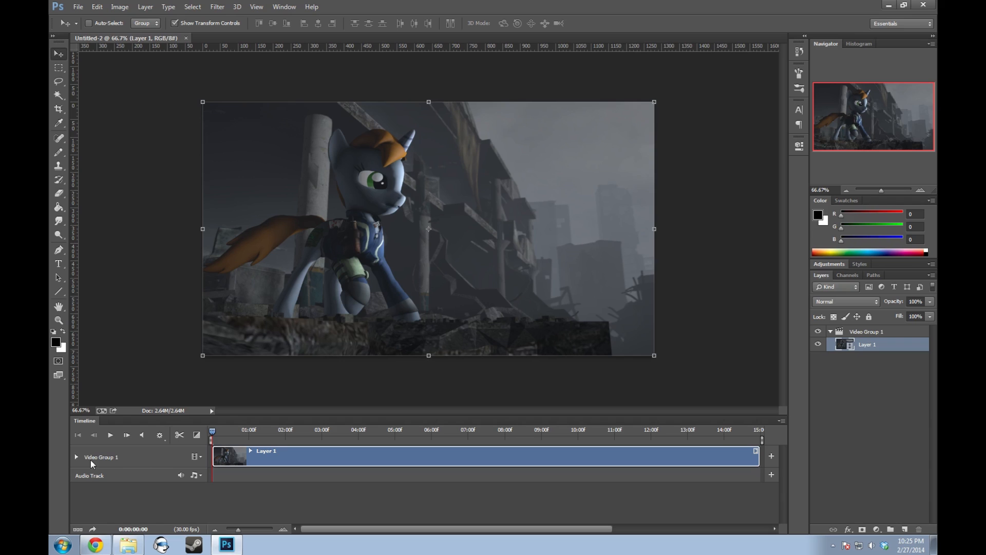
# - Peek at the Window menu, then scrub the playhead to about the 5-second frame
pyautogui.click(284, 7)
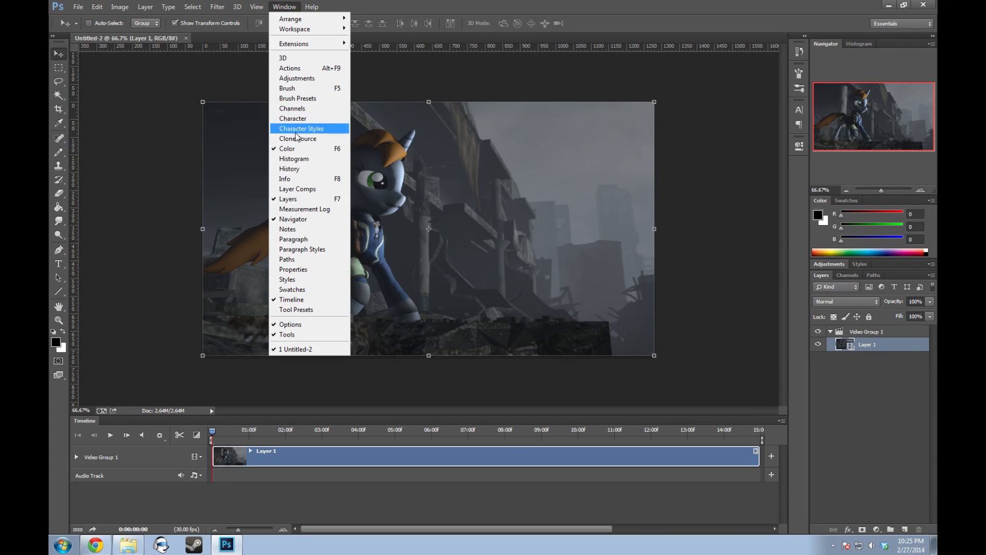
pyautogui.press('Escape')
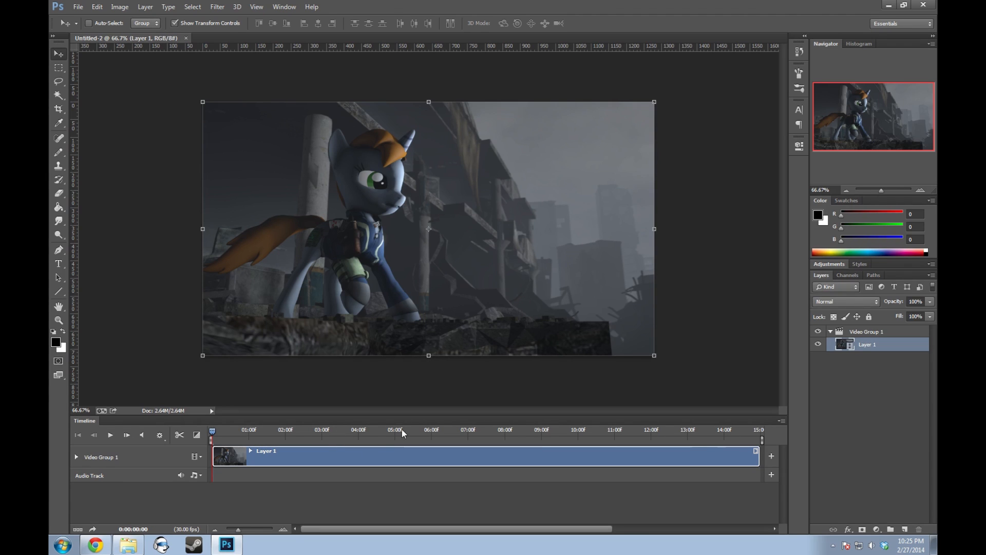
pyautogui.moveTo(375, 430); pyautogui.dragTo(398, 430)
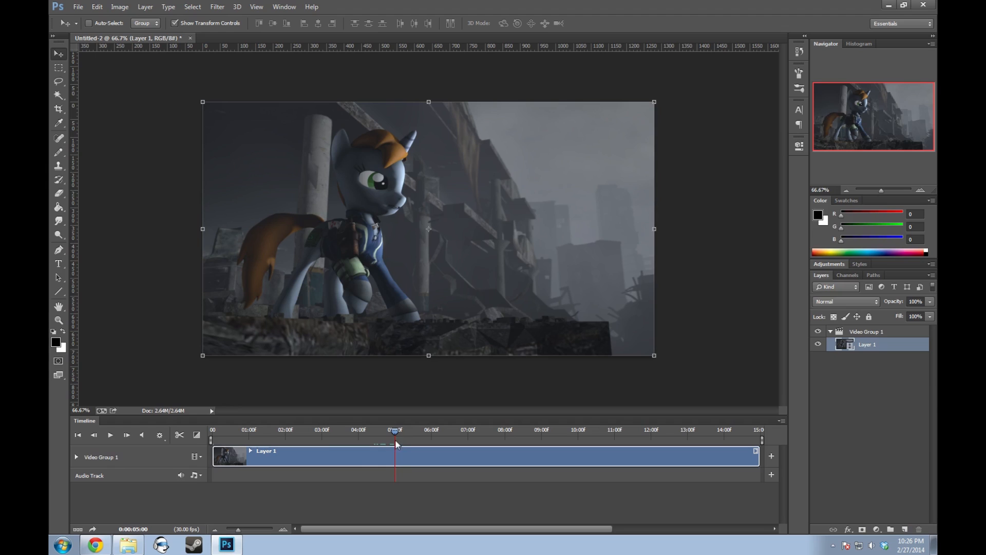
# - Set the work area from 05:00f to 10:00f and play the trimmed range once
pyautogui.moveTo(211, 440); pyautogui.dragTo(392, 440)
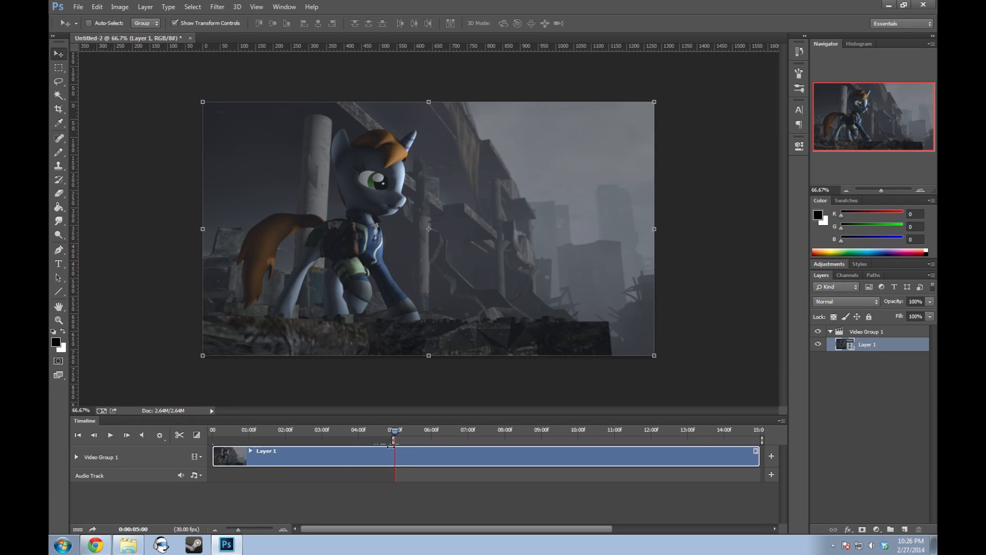
pyautogui.moveTo(761, 440); pyautogui.dragTo(571, 440)
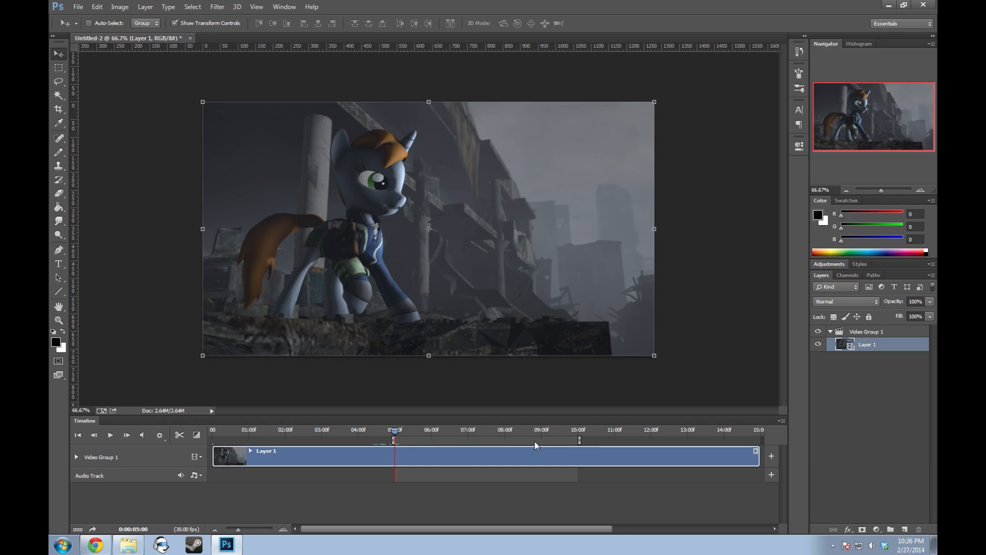
pyautogui.moveTo(393, 430); pyautogui.dragTo(399, 431)
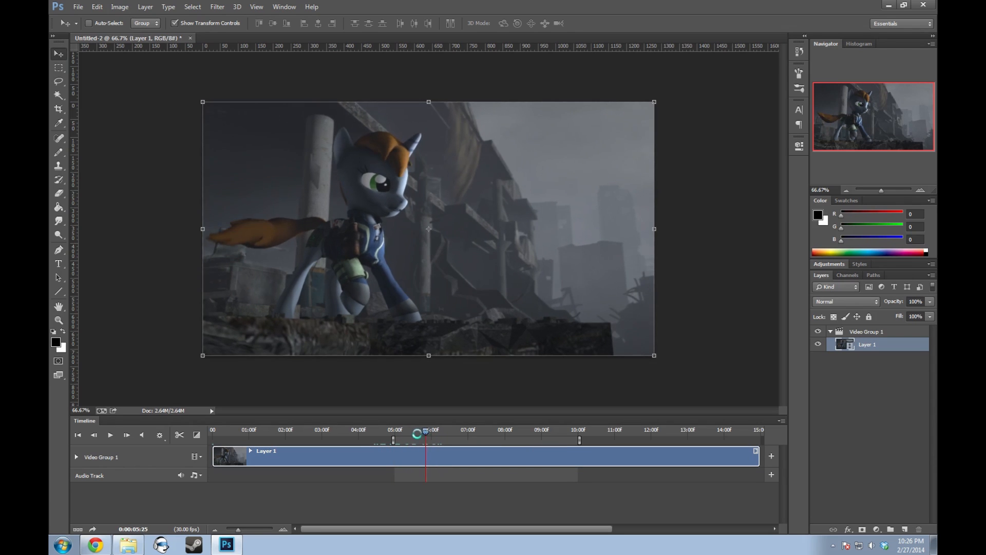
pyautogui.press('space')
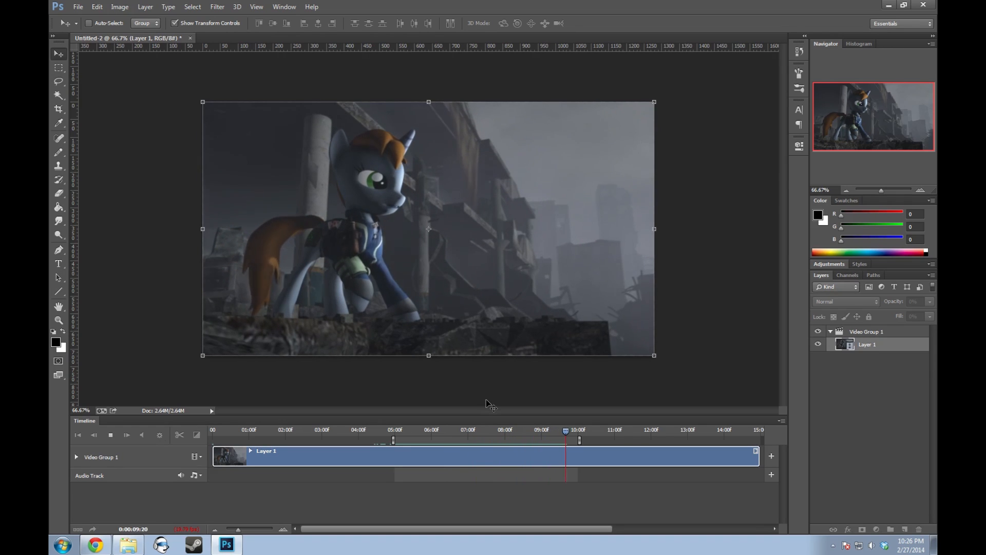
pyautogui.press('space')
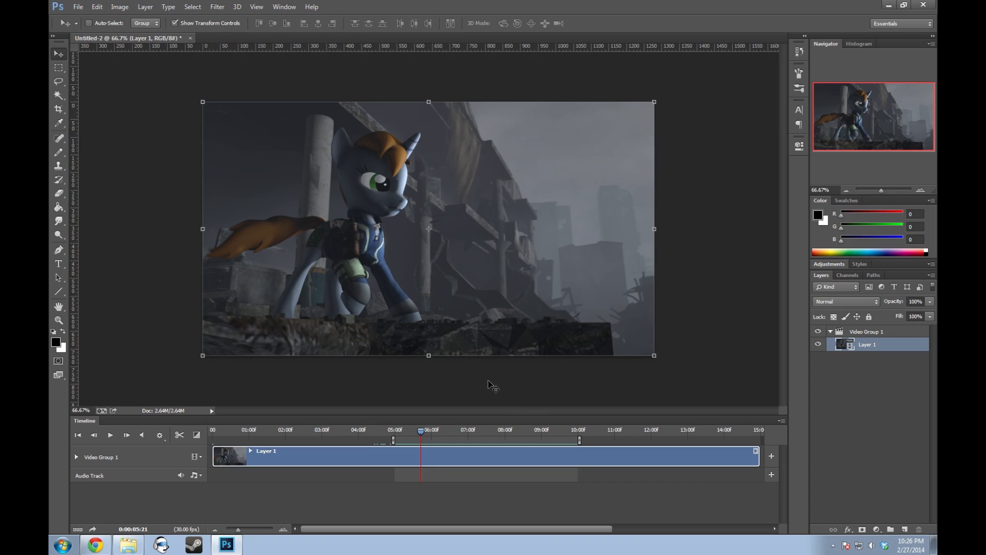
pyautogui.scroll(1, 477, 350)
pyautogui.scroll(1, 463, 362)
pyautogui.scroll(2, 444, 373)
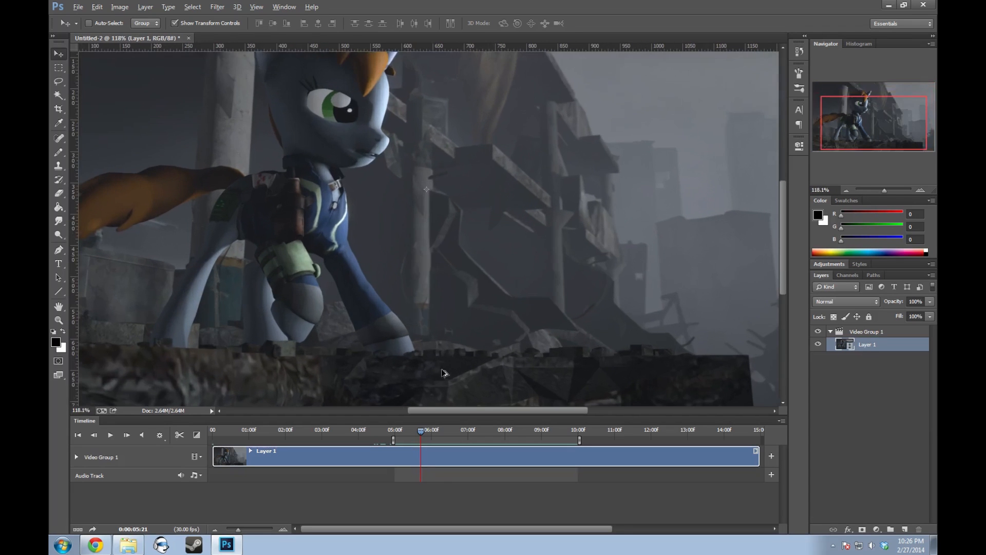
# - Replay the 5–10 second range and scrub around frames 09:07–09:28 to check the loop end
pyautogui.press('space')
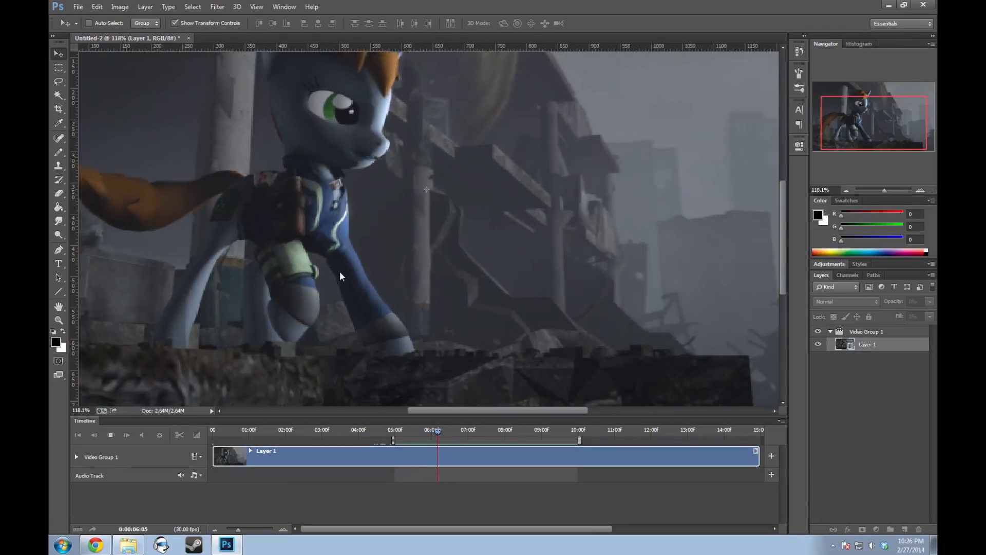
pyautogui.click(557, 430)
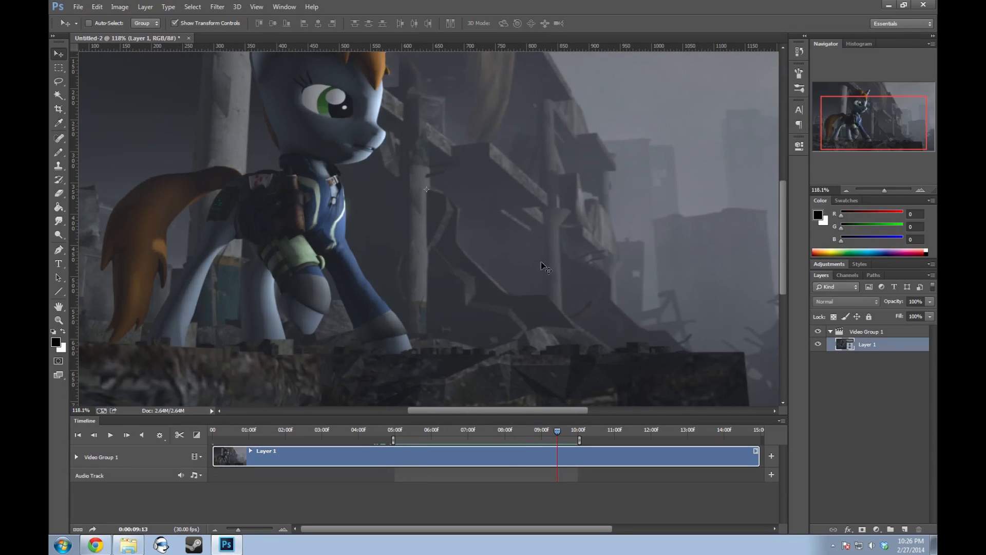
pyautogui.moveTo(555, 431); pyautogui.dragTo(550, 430)
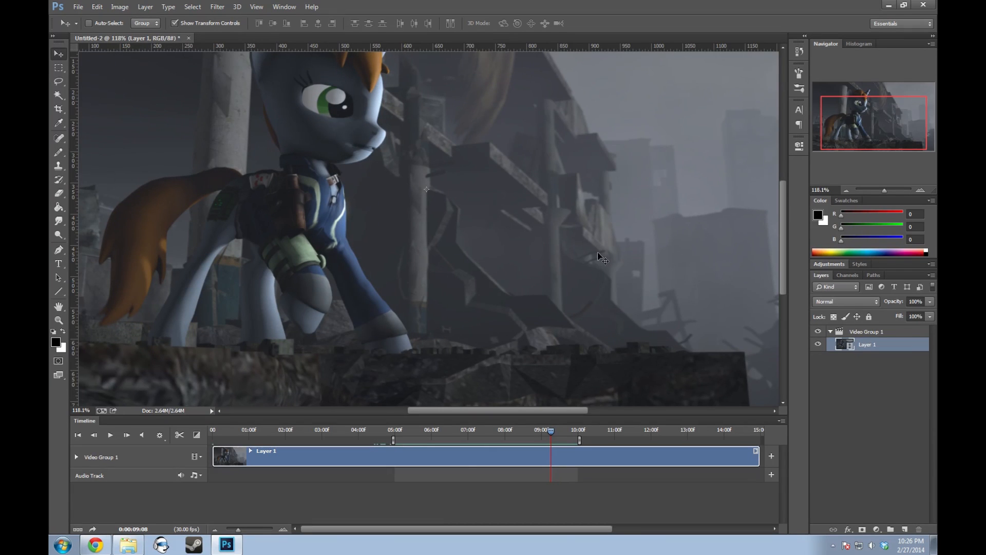
pyautogui.moveTo(551, 428); pyautogui.dragTo(596, 430)
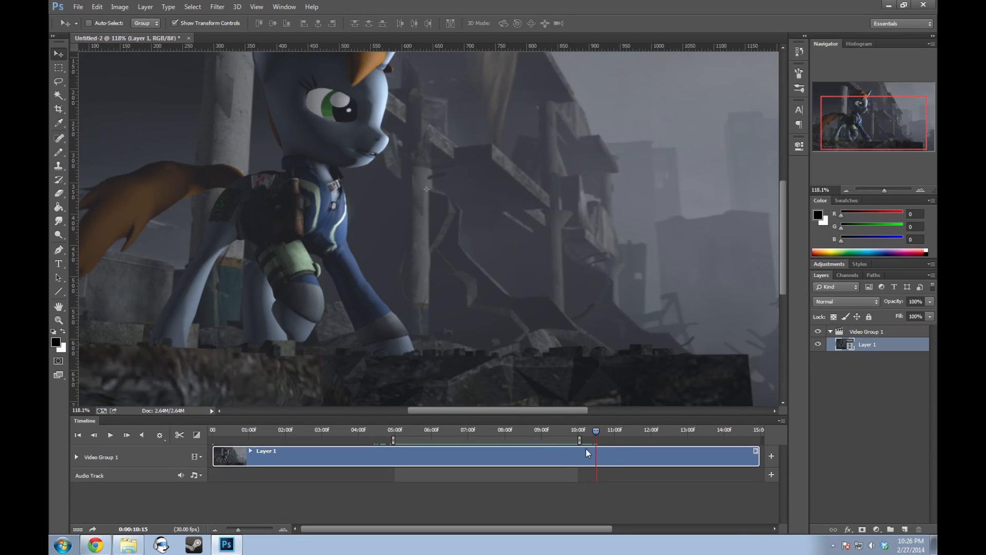
pyautogui.click(577, 429)
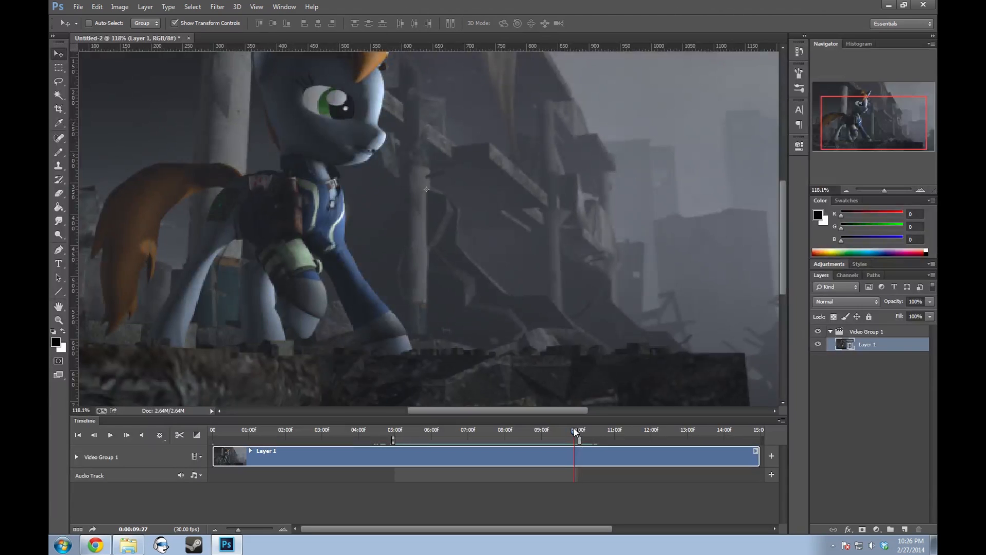
pyautogui.moveTo(577, 429); pyautogui.dragTo(556, 430)
pyautogui.press('space')
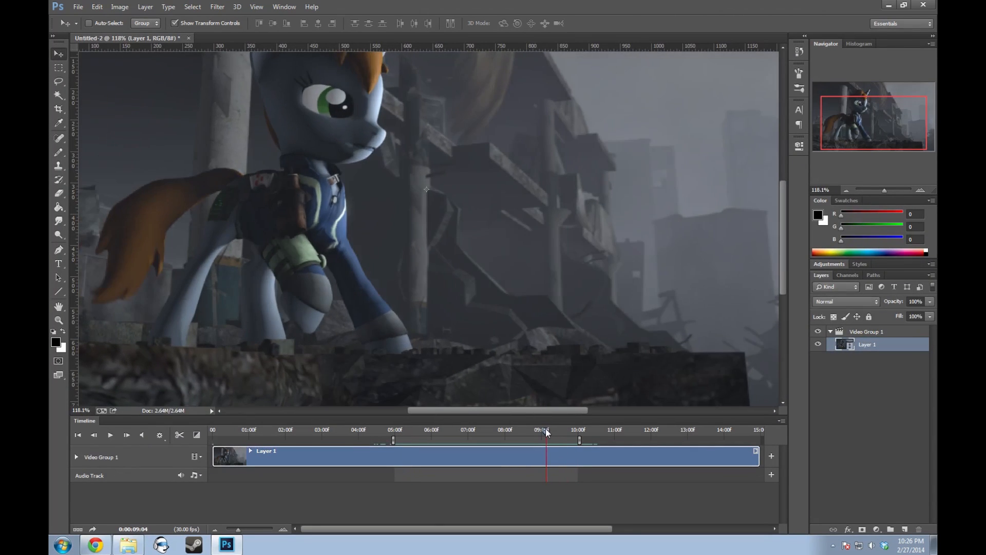
pyautogui.click(548, 431)
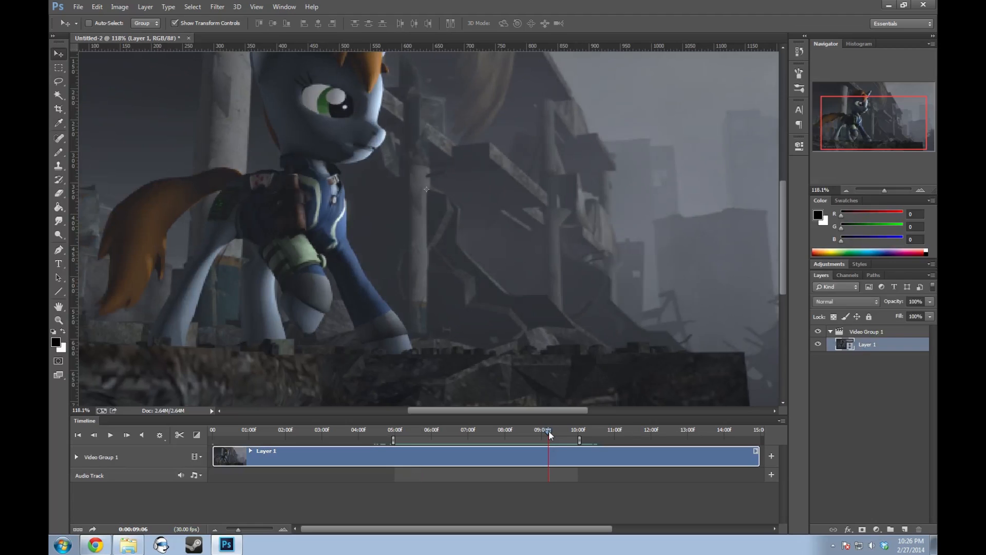
pyautogui.press('space')
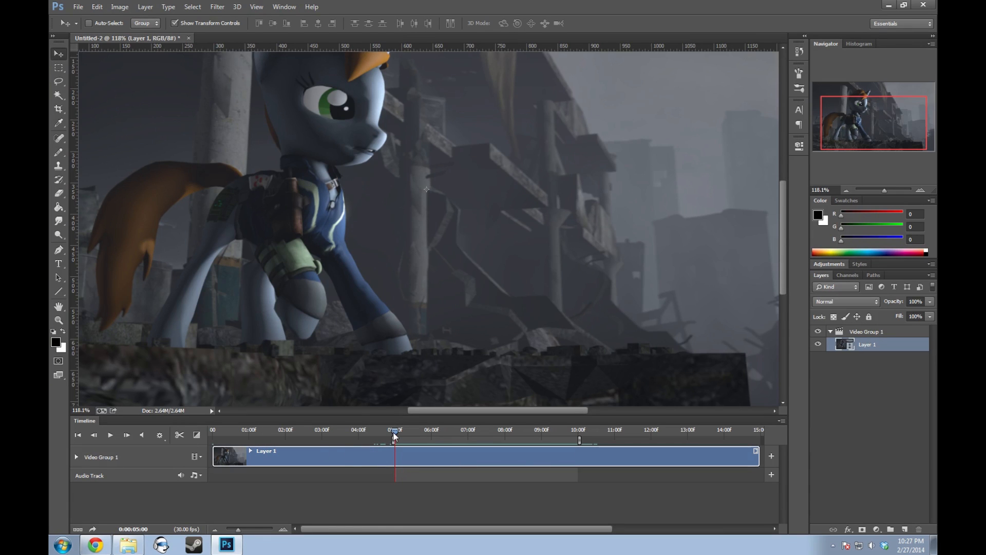
# - Scrub back through the clip and park the playhead at exactly 0:00:05:00
pyautogui.moveTo(395, 430); pyautogui.dragTo(325, 471)
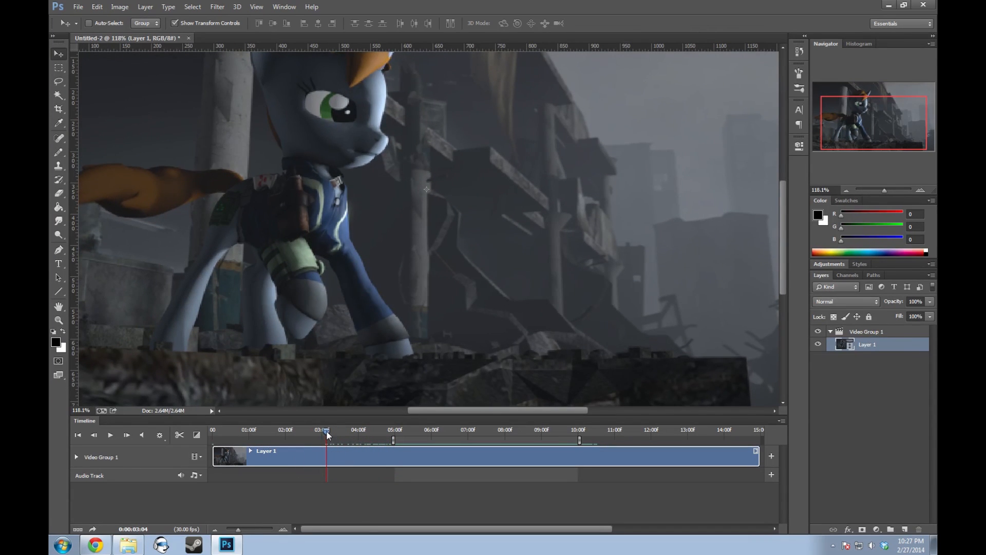
pyautogui.moveTo(327, 433); pyautogui.dragTo(383, 456)
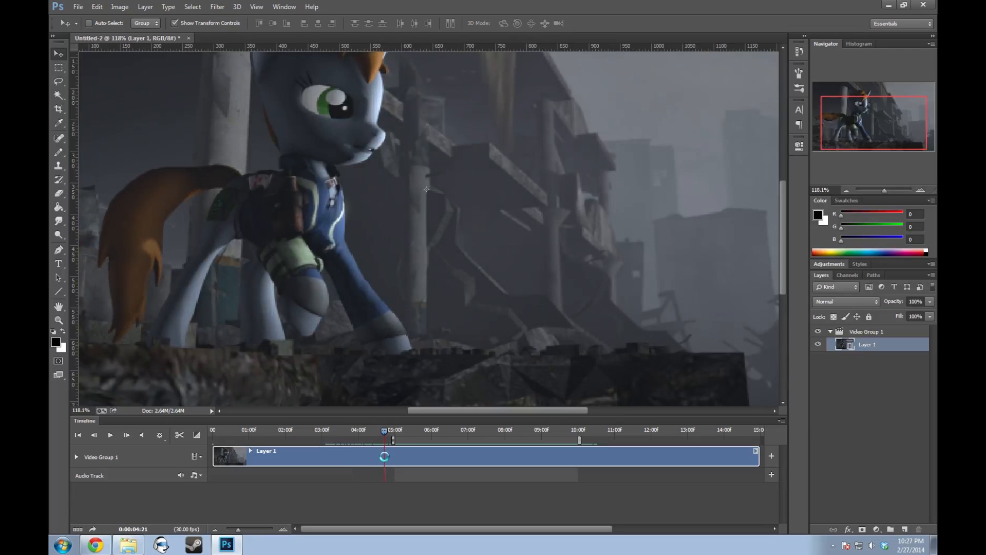
pyautogui.moveTo(384, 457)
pyautogui.mouseDown()
pyautogui.moveTo(400, 464)
pyautogui.moveTo(394, 480)
pyautogui.mouseUp()
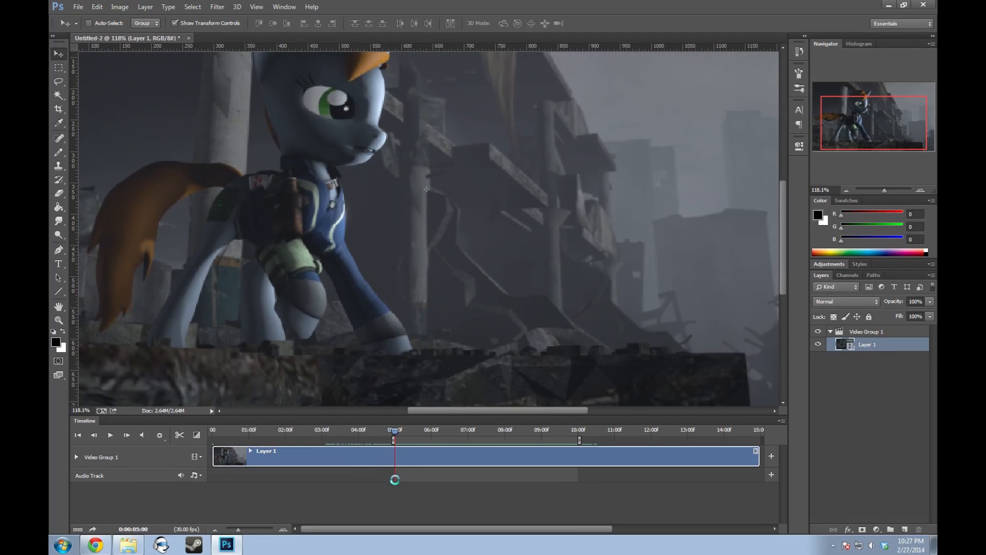
pyautogui.moveTo(395, 480)
pyautogui.mouseDown()
pyautogui.moveTo(501, 479)
pyautogui.moveTo(394, 465)
pyautogui.mouseUp()
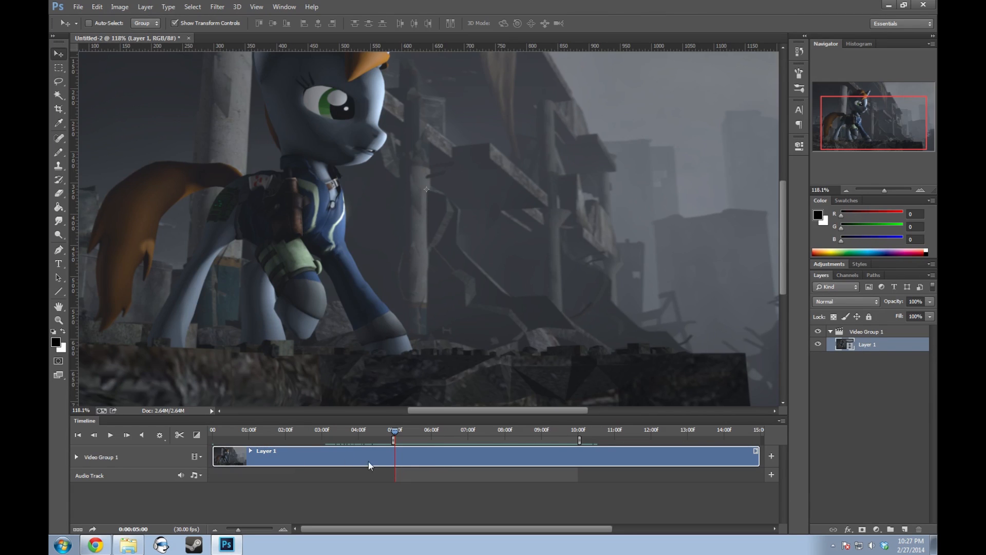
# - Split Layer 1 at 05:00, pull Layer 1 copy out of the video group, and start Layer 1 at 05:00
pyautogui.click(179, 436)
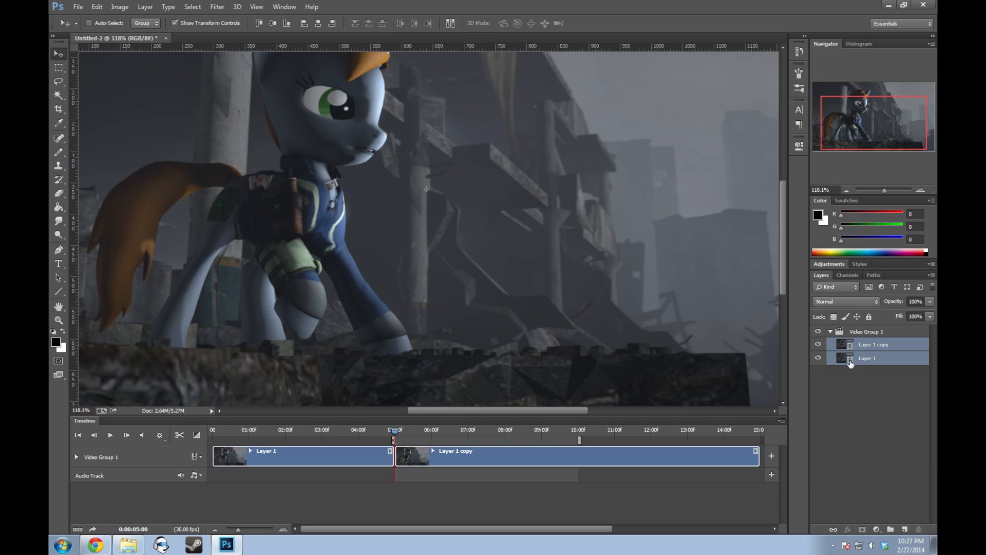
pyautogui.moveTo(871, 344); pyautogui.dragTo(871, 368)
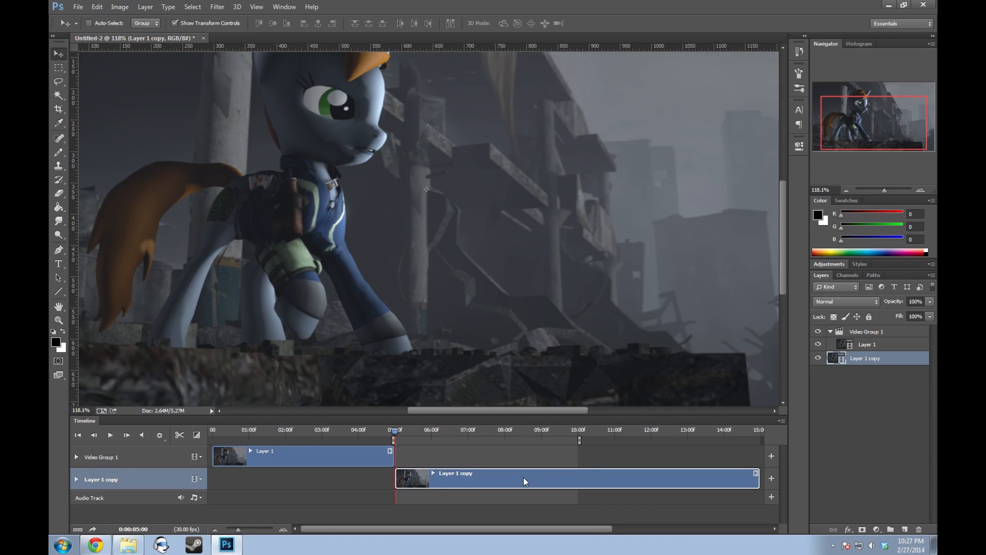
pyautogui.moveTo(523, 477); pyautogui.dragTo(532, 482)
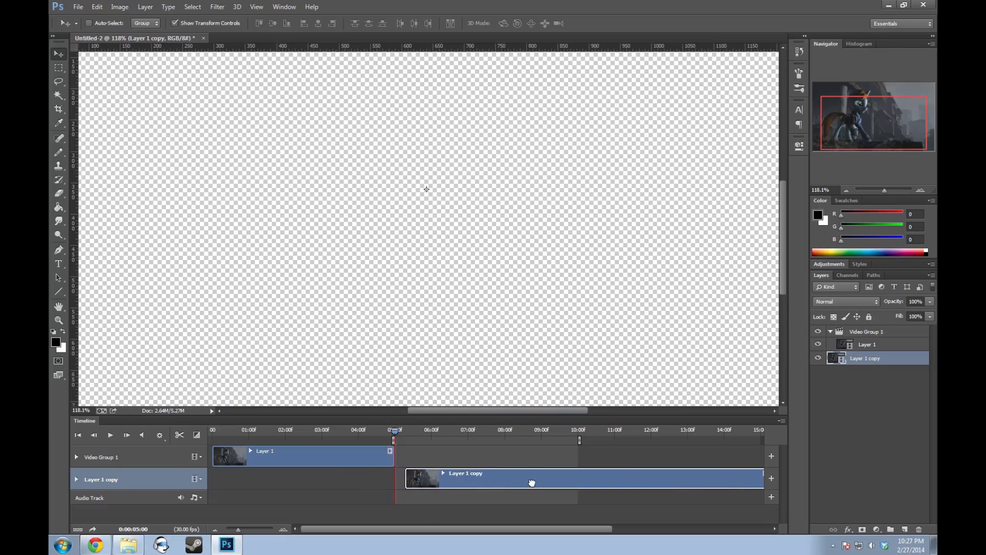
pyautogui.moveTo(286, 454); pyautogui.dragTo(468, 459)
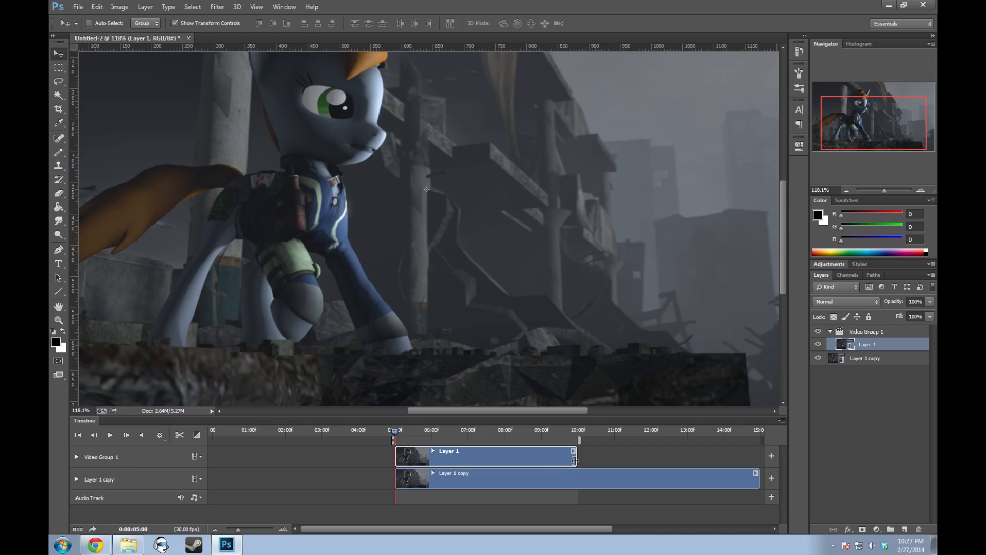
# - Check the Layer 1 clip end near 10 seconds, select Layer 1 copy, and set the time to 08:00
pyautogui.click(560, 433)
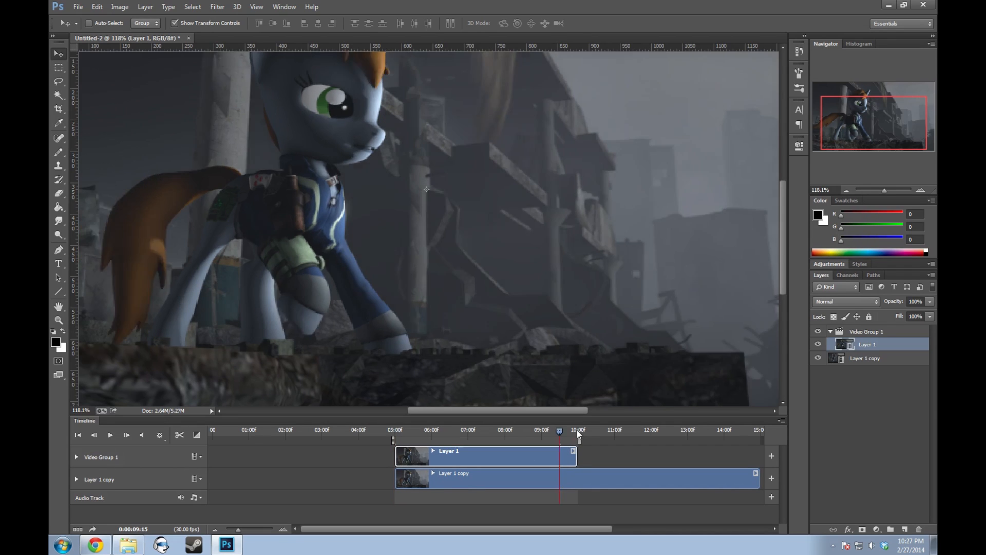
pyautogui.moveTo(560, 433); pyautogui.dragTo(571, 433)
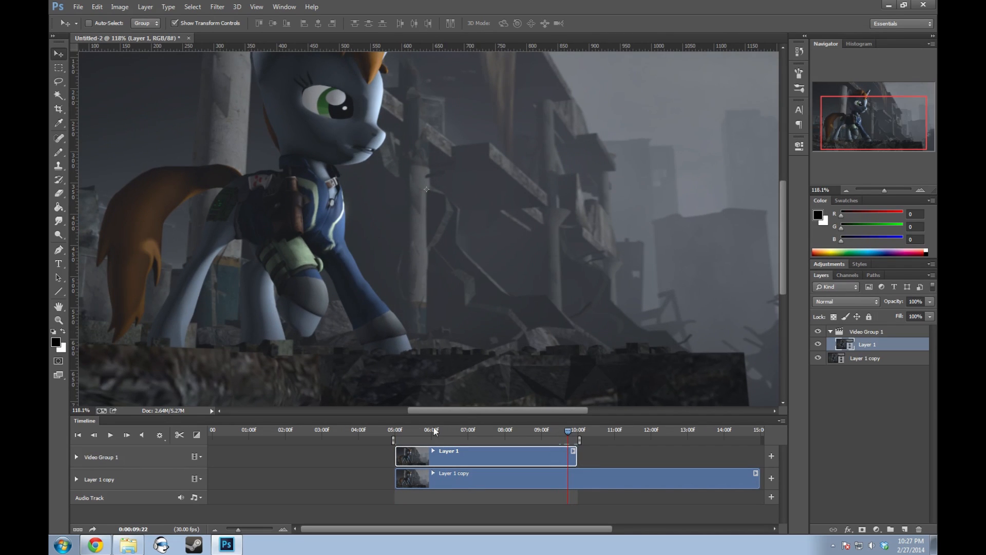
pyautogui.click(397, 472)
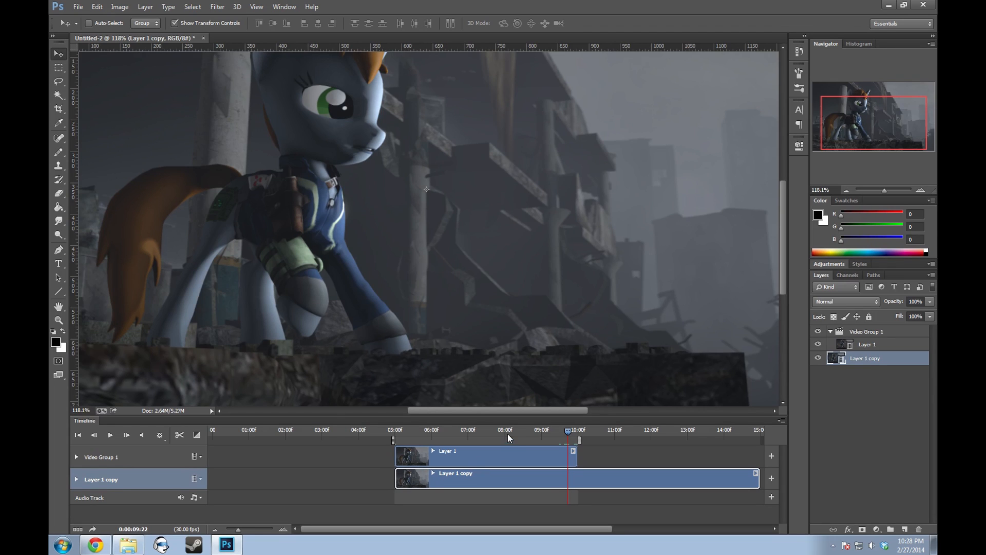
pyautogui.moveTo(568, 430); pyautogui.dragTo(505, 430)
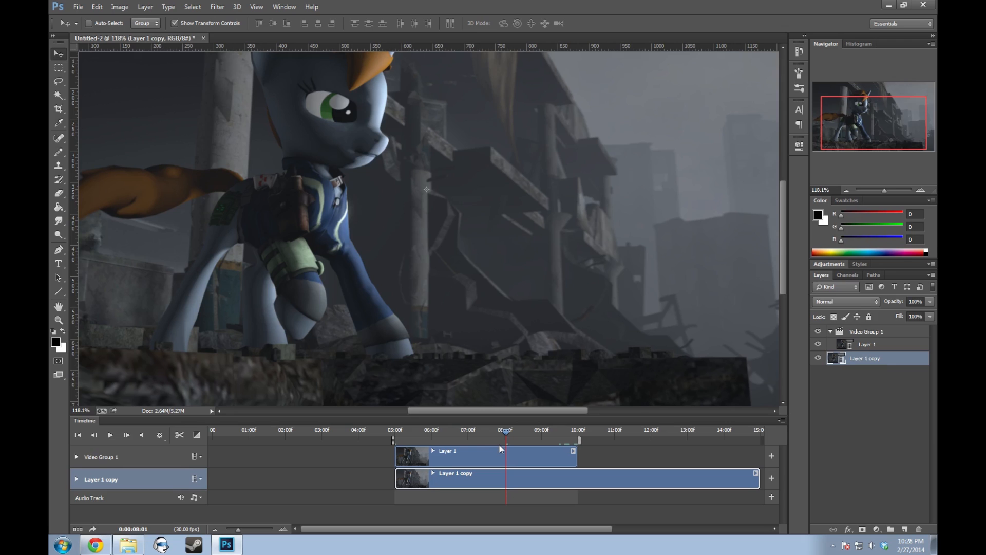
pyautogui.moveTo(505, 430)
pyautogui.mouseDown()
pyautogui.moveTo(490, 430)
pyautogui.moveTo(506, 430)
pyautogui.mouseUp()
# - Expand Video Group 1 and add Layer 1 opacity keyframes at 08:00 and 10:00
pyautogui.click(77, 457)
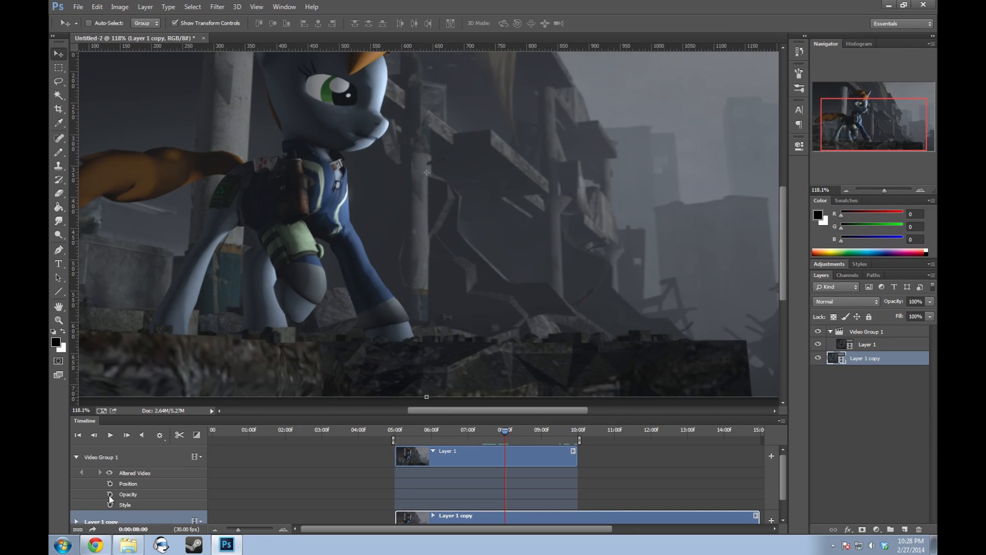
pyautogui.click(110, 493)
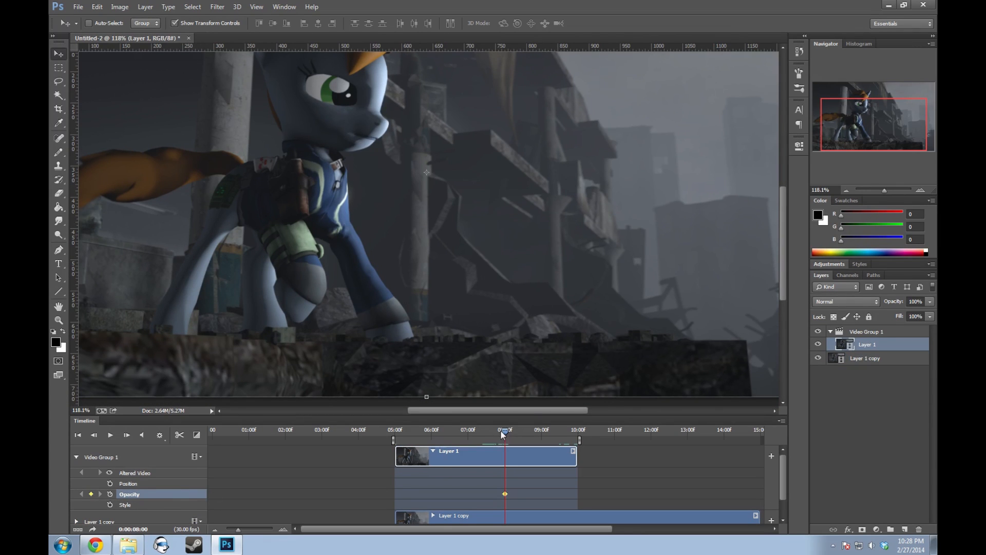
pyautogui.moveTo(504, 430); pyautogui.dragTo(580, 430)
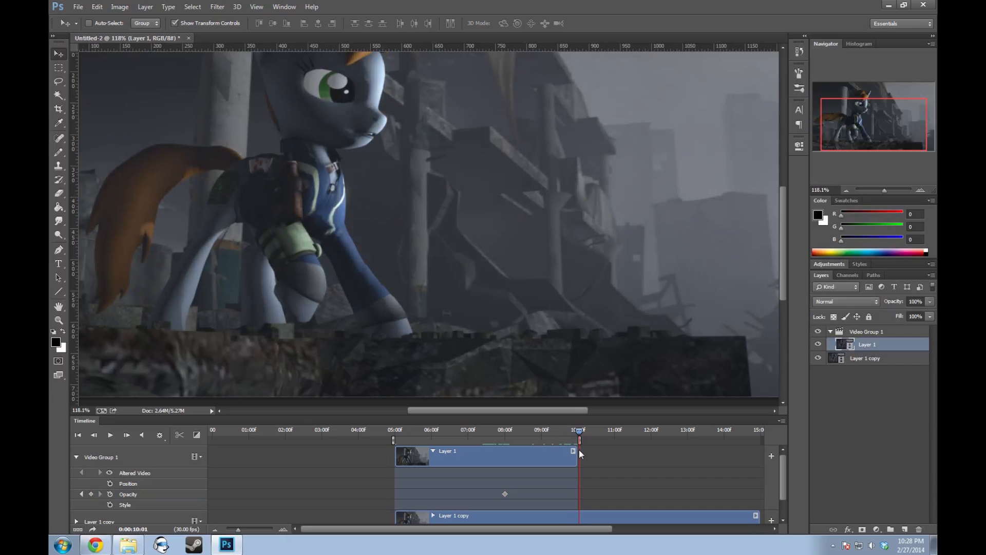
pyautogui.click(578, 434)
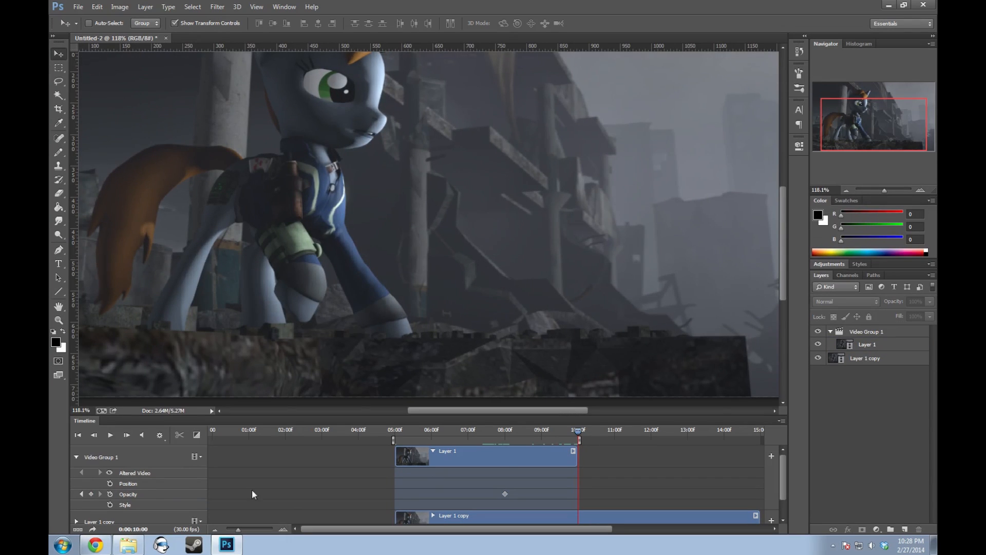
pyautogui.click(90, 494)
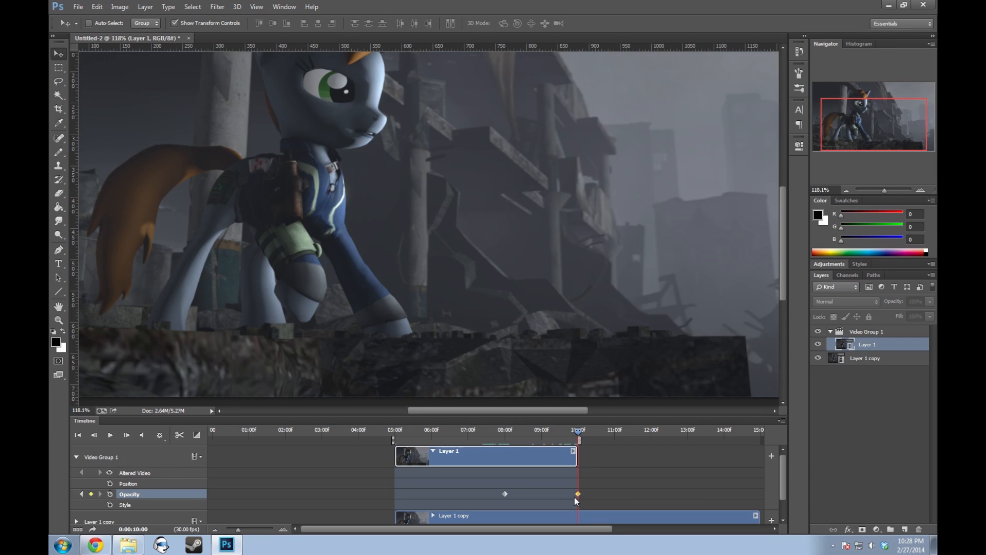
pyautogui.moveTo(577, 493); pyautogui.dragTo(571, 493)
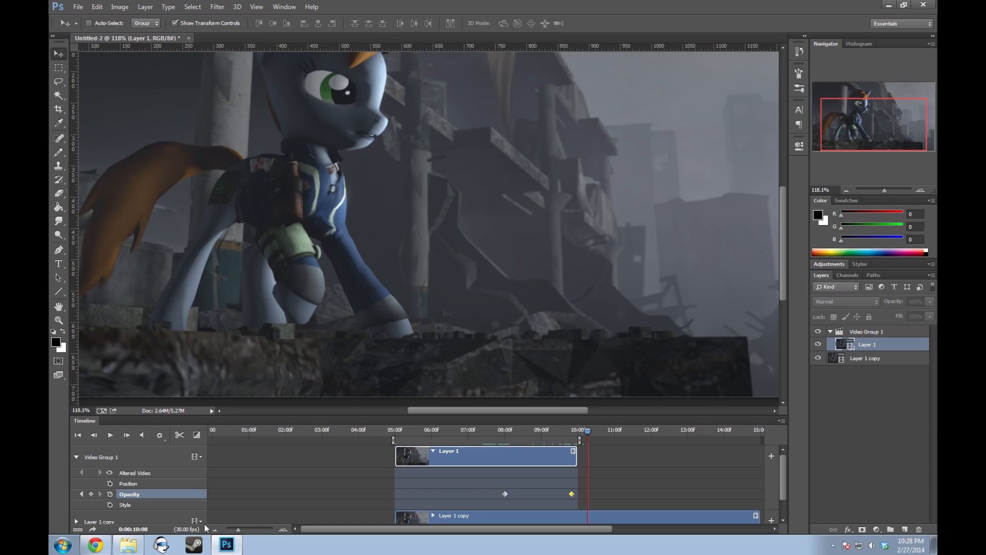
# - Set the 08:00 opacity keyframe of Layer 1 to 0% and collapse the video group tracks
pyautogui.click(504, 432)
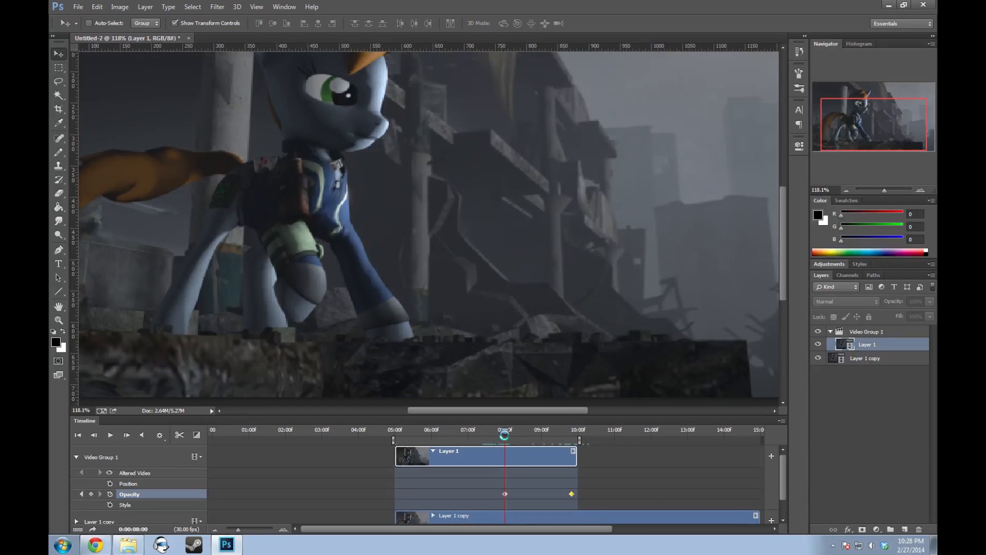
pyautogui.click(503, 494)
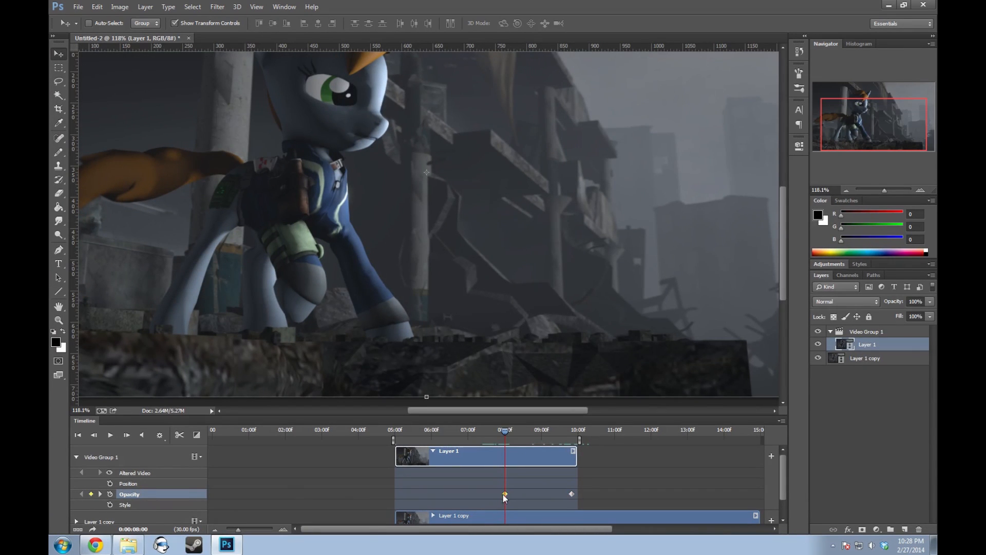
pyautogui.write('0')
pyautogui.press('Return')
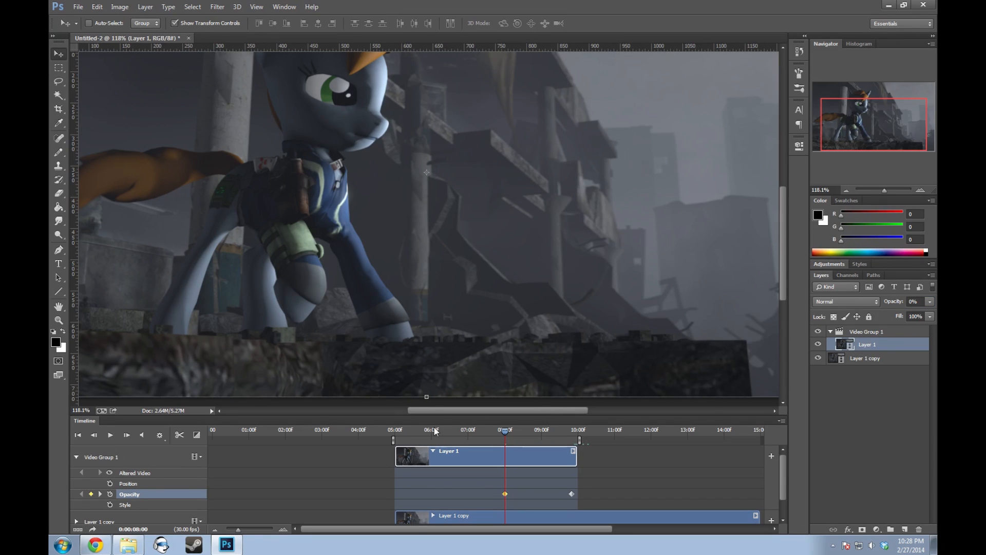
pyautogui.click(400, 432)
pyautogui.click(77, 457)
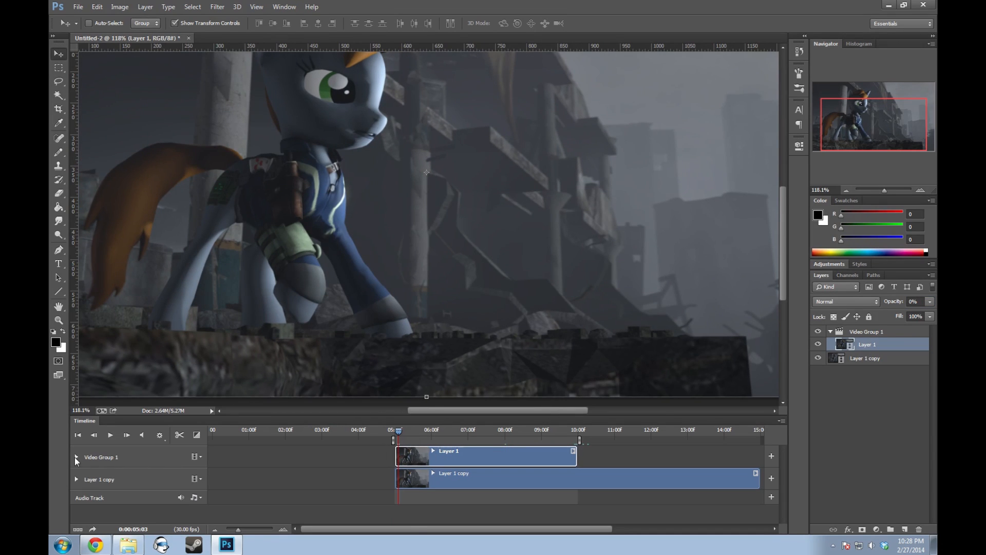
# - Select Video Group 1, cancel an accidental transform drag, and reselect Layer 1 near 05:00
pyautogui.click(77, 456)
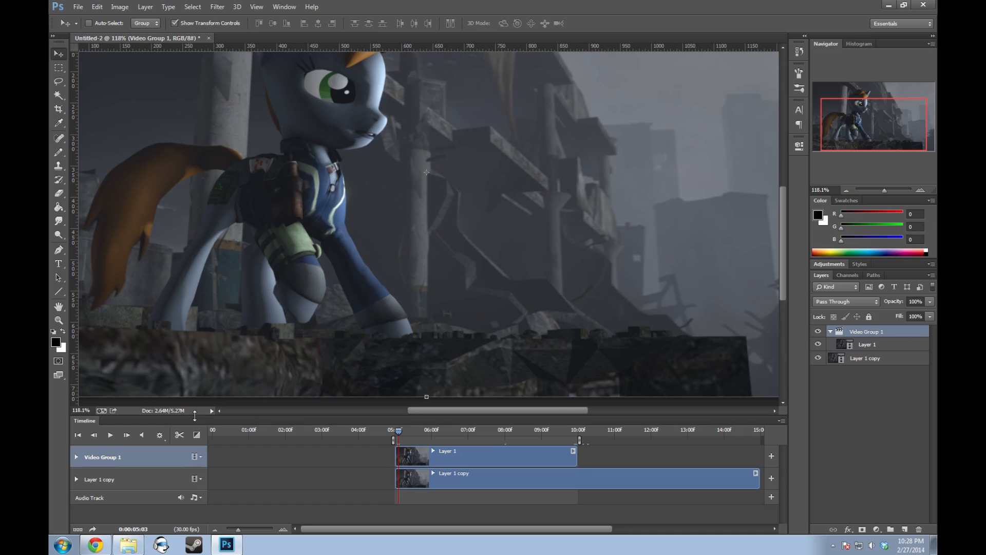
pyautogui.moveTo(296, 397); pyautogui.dragTo(426, 341)
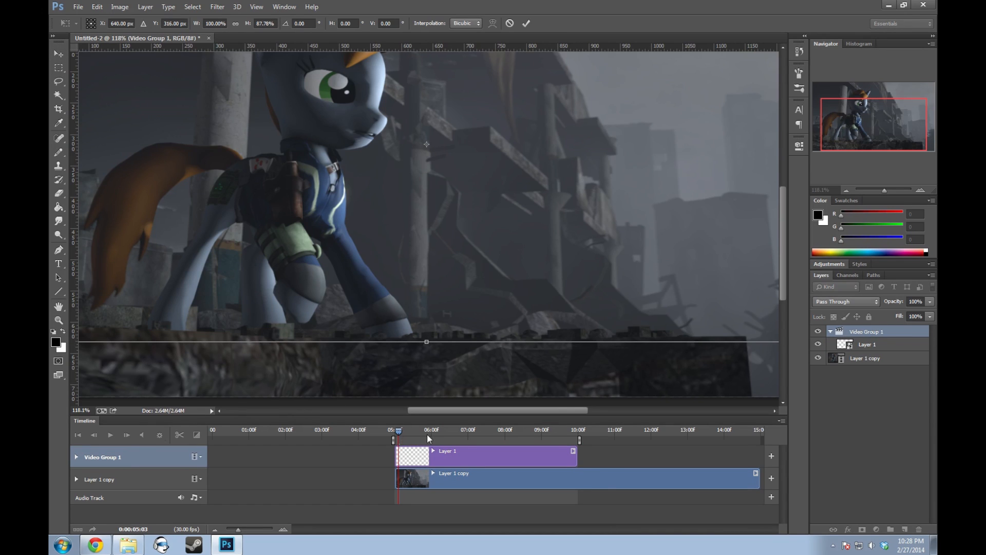
pyautogui.click(527, 22)
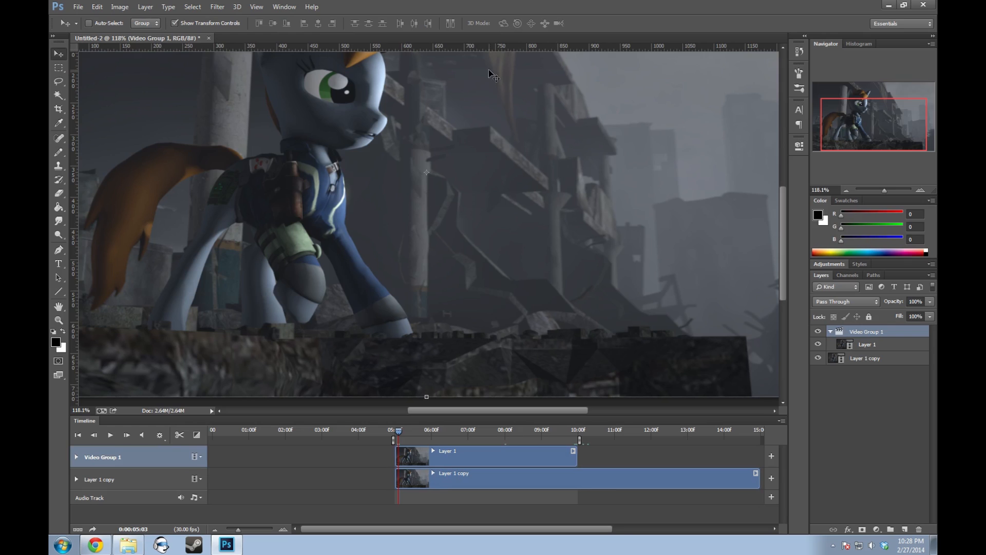
pyautogui.moveTo(398, 430); pyautogui.dragTo(405, 432)
pyautogui.click(426, 458)
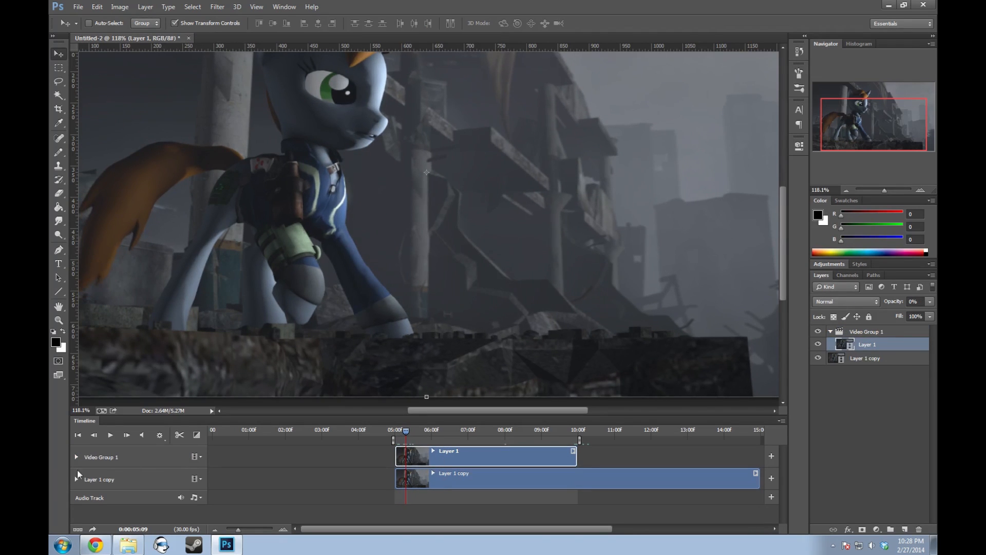
# - Expand Layer 1's properties and scrub 08:00–09:08 to preview the opacity fade
pyautogui.click(75, 456)
pyautogui.click(505, 429)
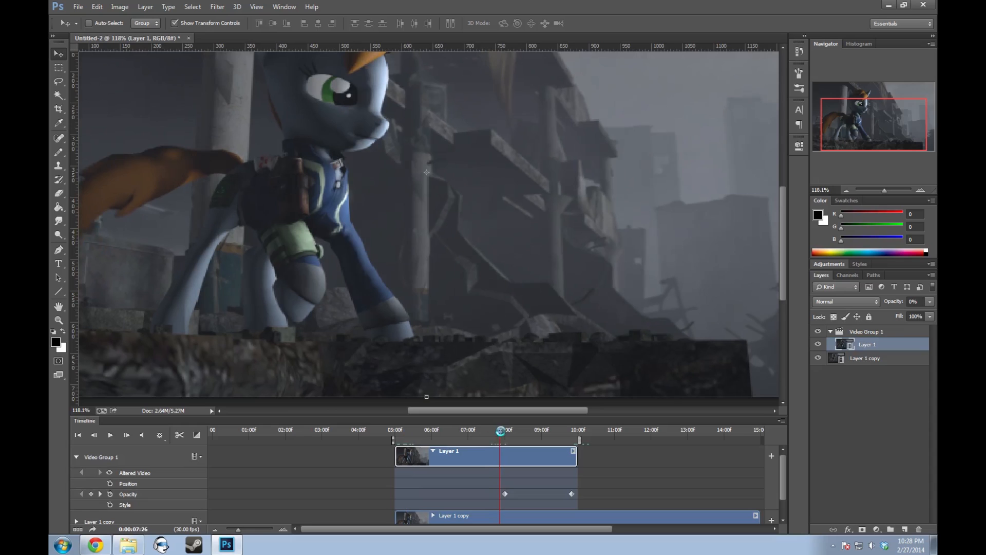
pyautogui.moveTo(506, 433); pyautogui.dragTo(571, 436)
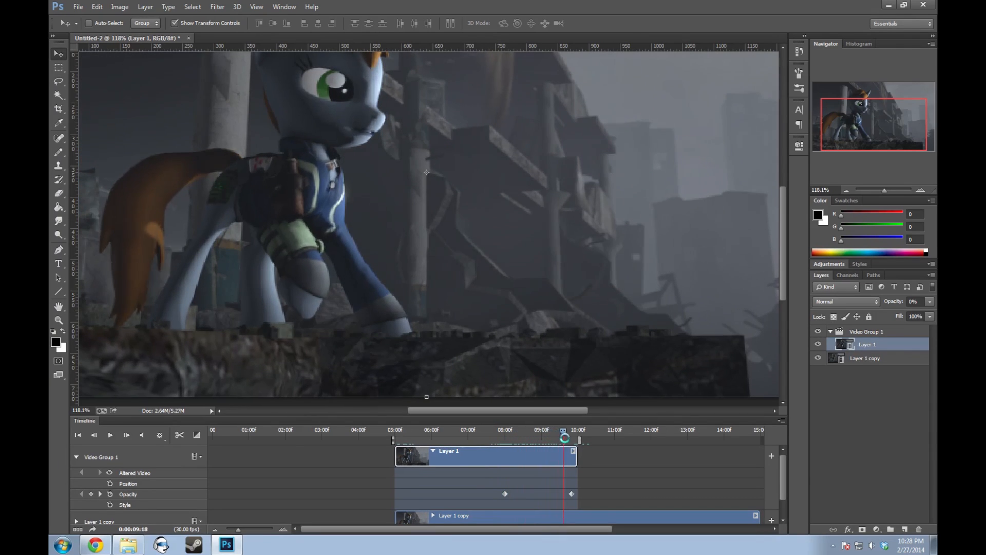
pyautogui.click(539, 430)
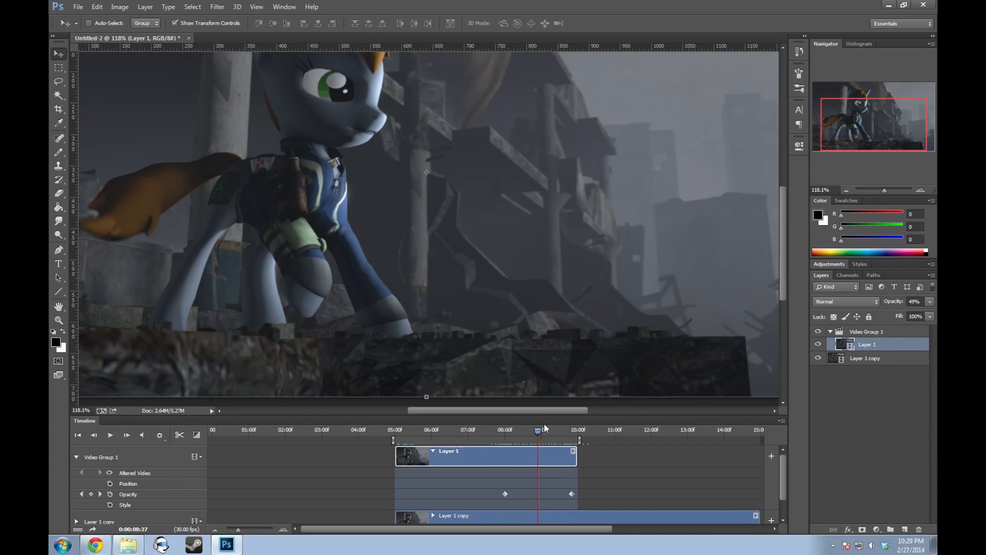
pyautogui.click(523, 430)
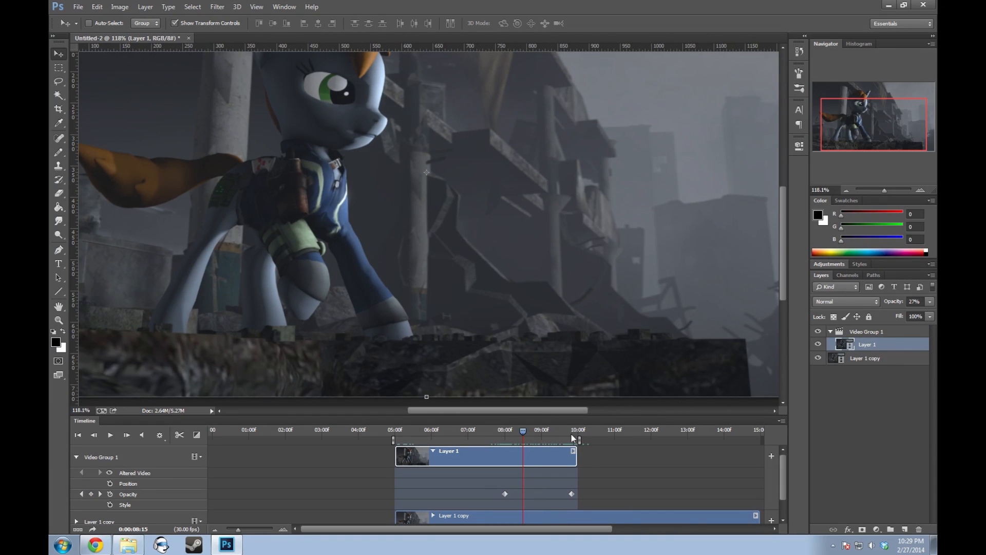
pyautogui.moveTo(490, 431); pyautogui.dragTo(504, 433)
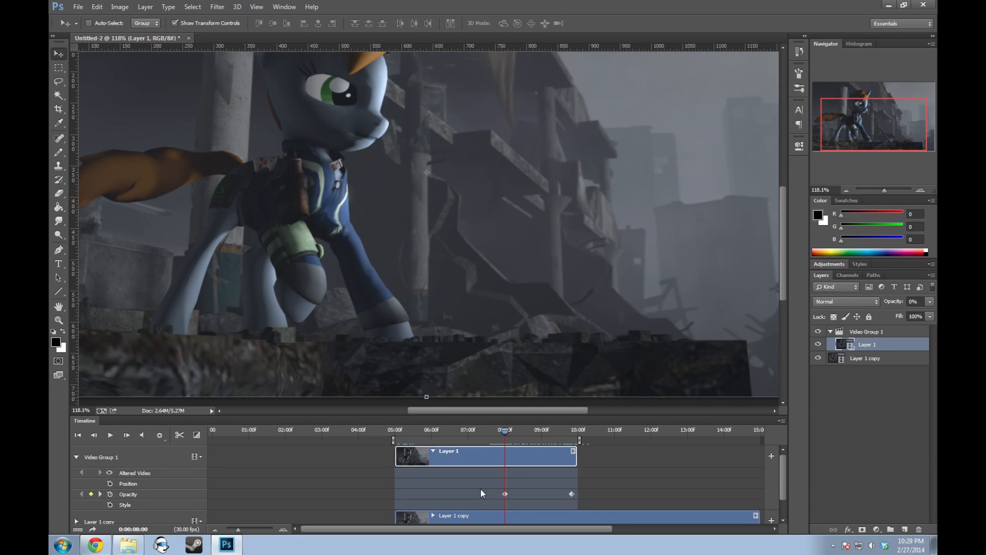
# - Make the timeline taller, undo an accidental work-area shift, and scrub the fade from 08:01 to 09:27
pyautogui.moveTo(507, 417)
pyautogui.mouseDown()
pyautogui.moveTo(508, 399)
pyautogui.moveTo(406, 413)
pyautogui.mouseUp()
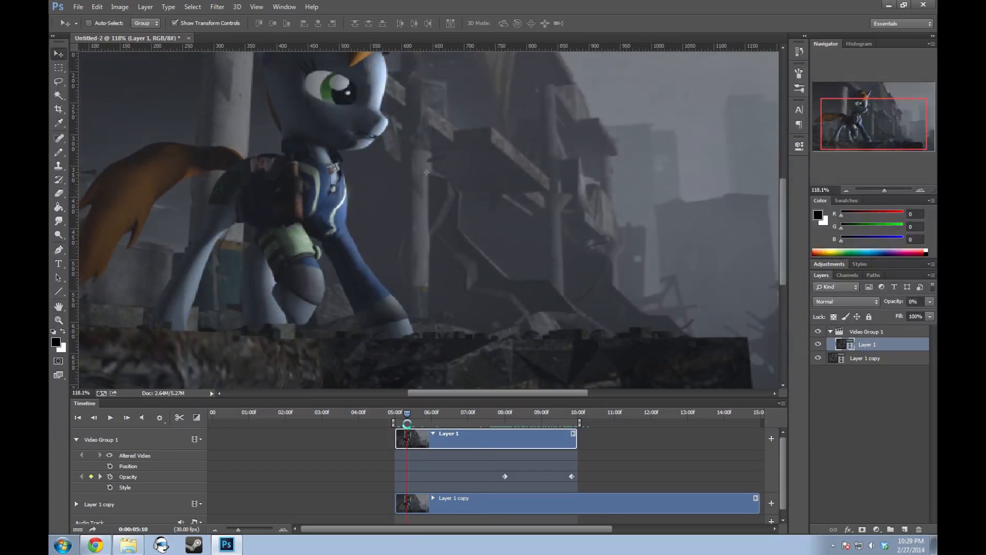
pyautogui.moveTo(469, 423); pyautogui.dragTo(506, 420)
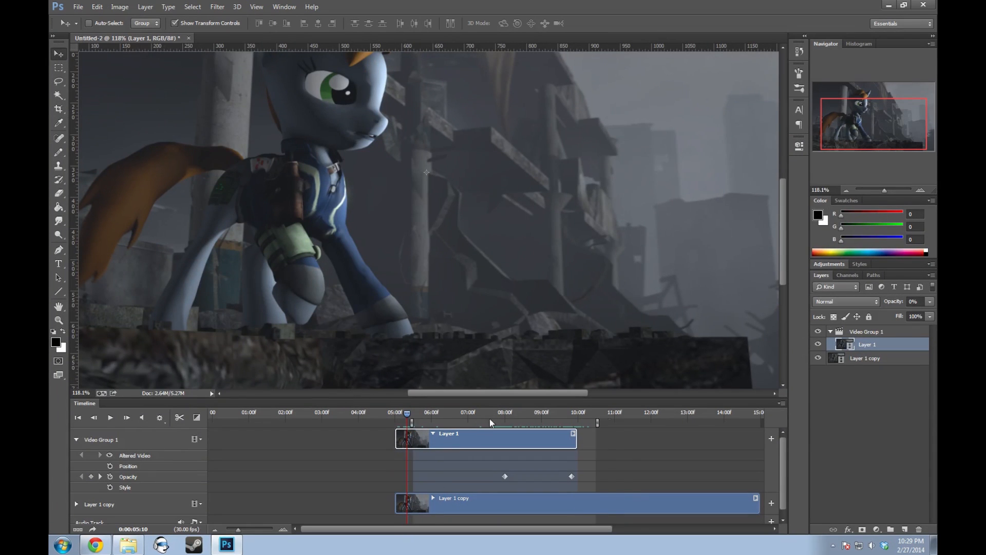
pyautogui.hotkey('ctrl', 'z')
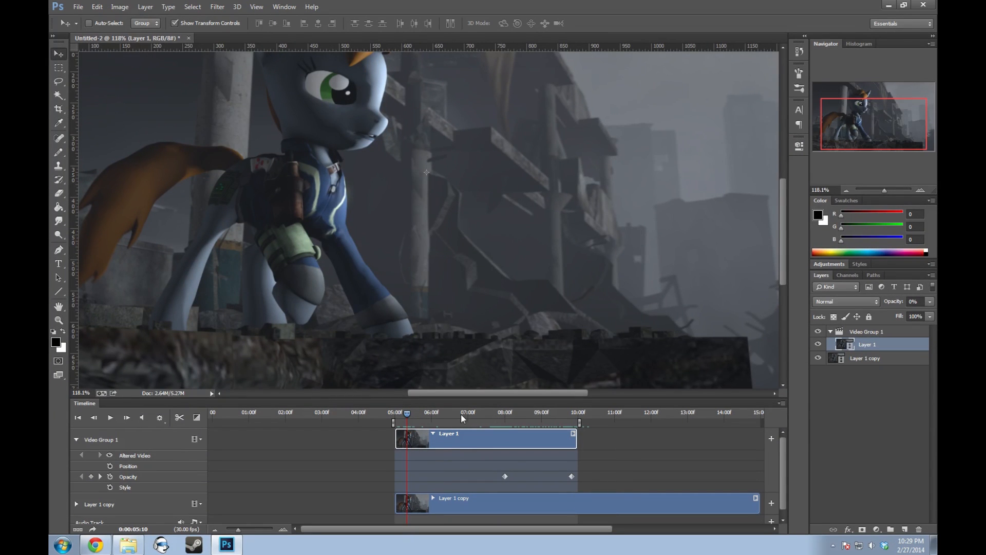
pyautogui.moveTo(406, 413); pyautogui.dragTo(520, 416)
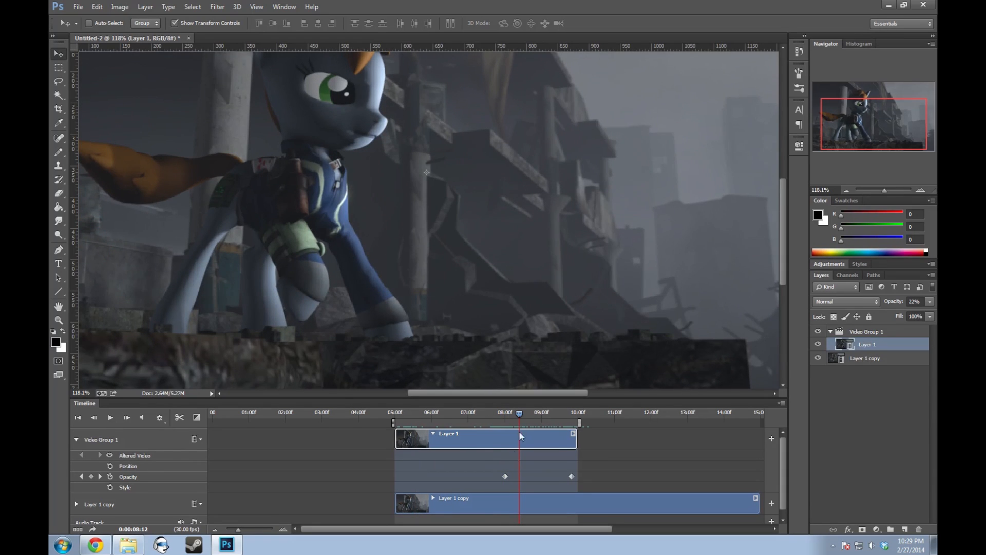
pyautogui.moveTo(519, 414)
pyautogui.mouseDown()
pyautogui.moveTo(573, 416)
pyautogui.moveTo(400, 415)
pyautogui.mouseUp()
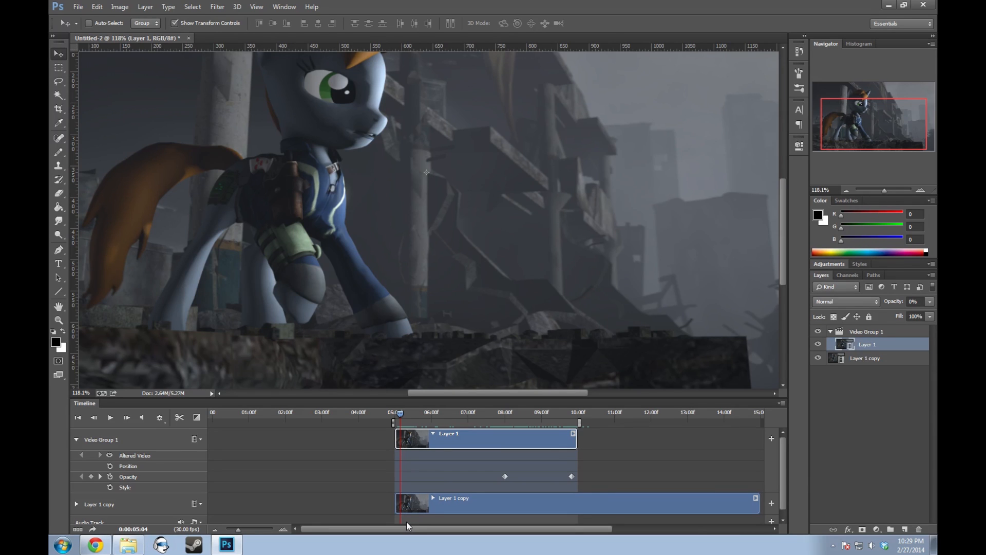
pyautogui.press('space')
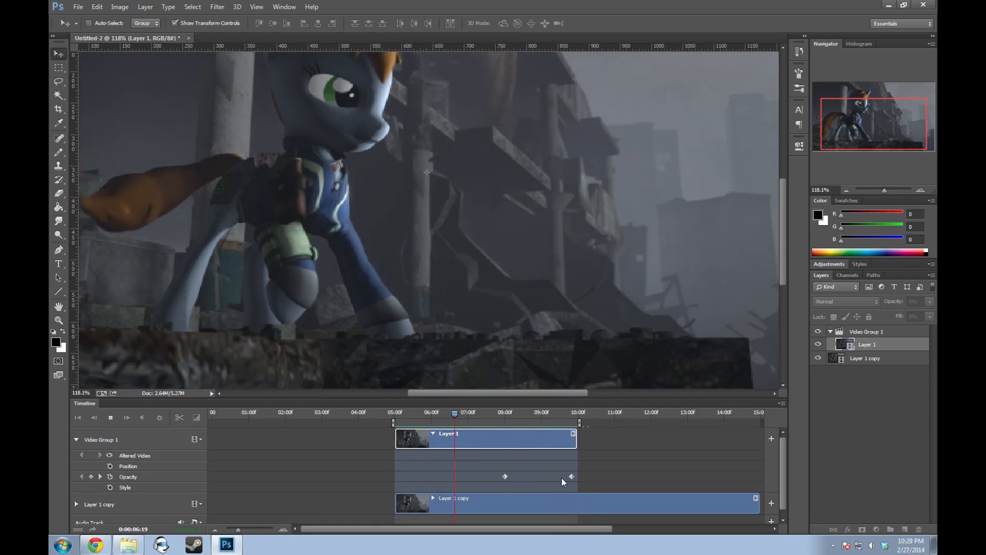
pyautogui.moveTo(494, 414); pyautogui.dragTo(512, 417)
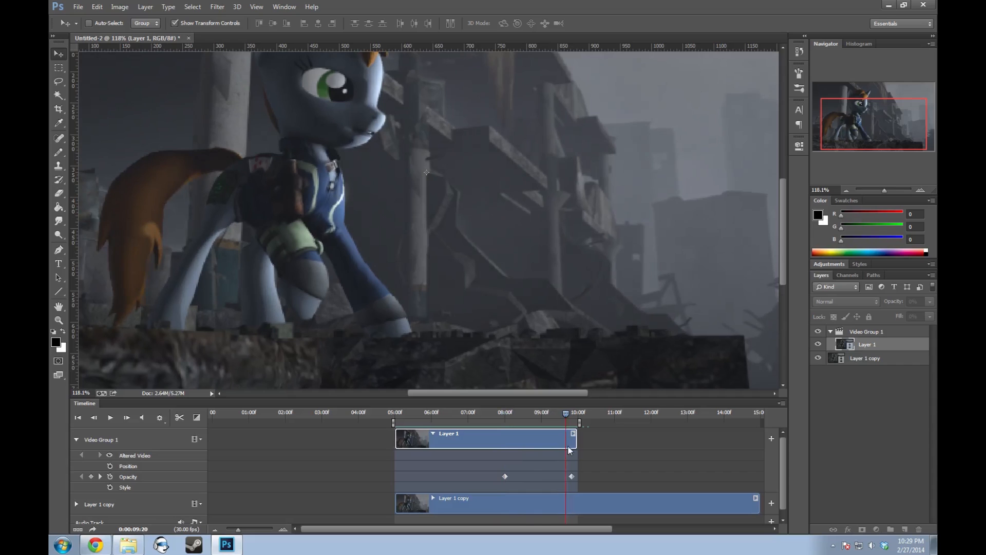
pyautogui.click(508, 464)
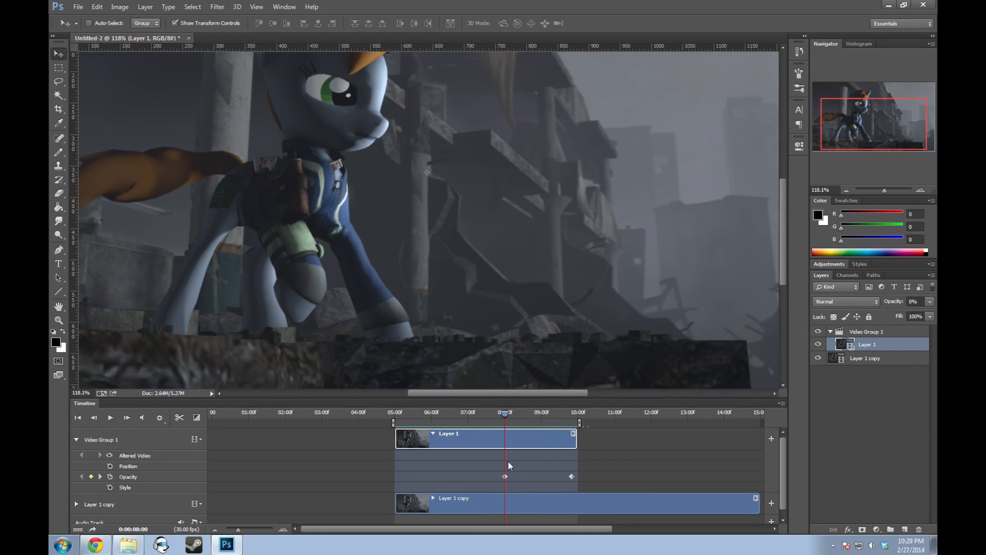
pyautogui.moveTo(506, 417); pyautogui.dragTo(546, 417)
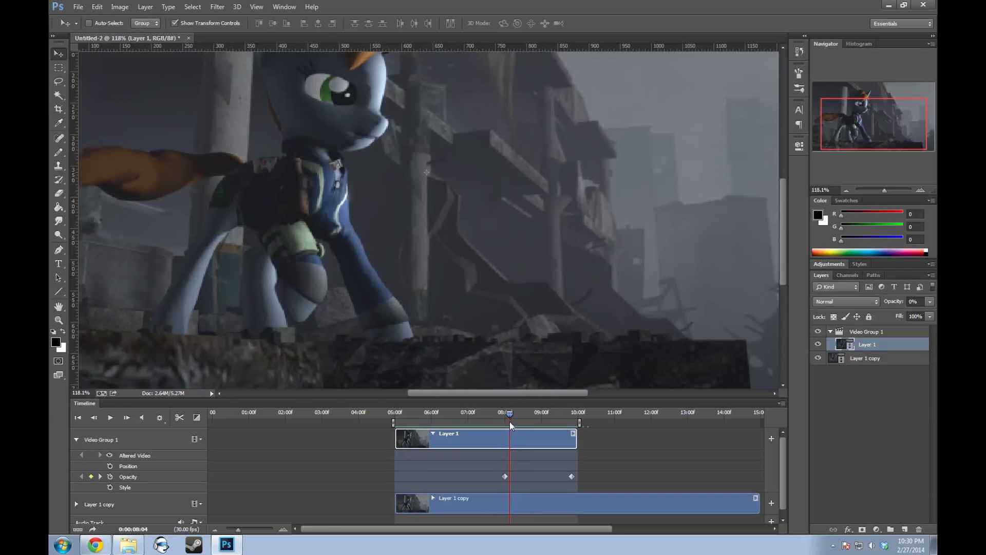
pyautogui.click(505, 477)
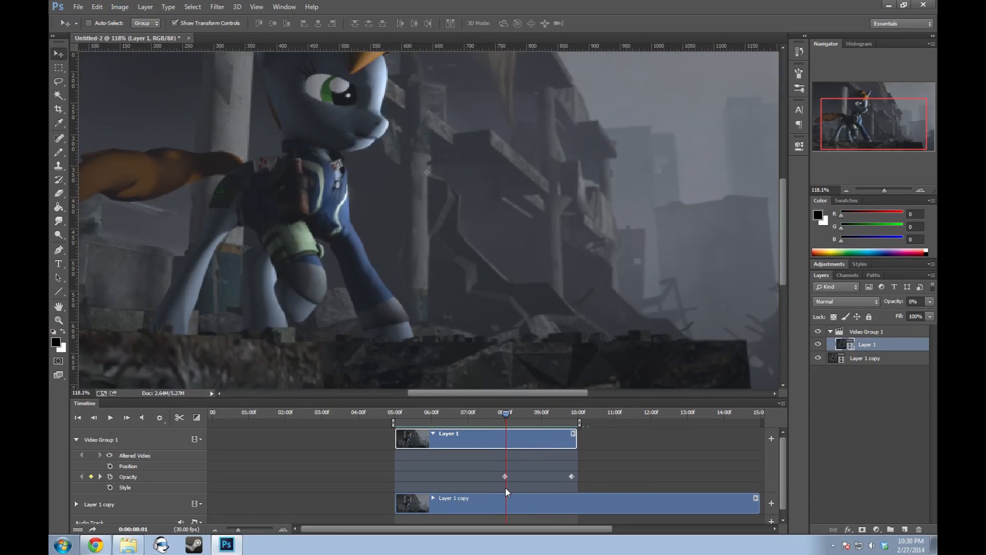
pyautogui.moveTo(506, 417); pyautogui.dragTo(461, 417)
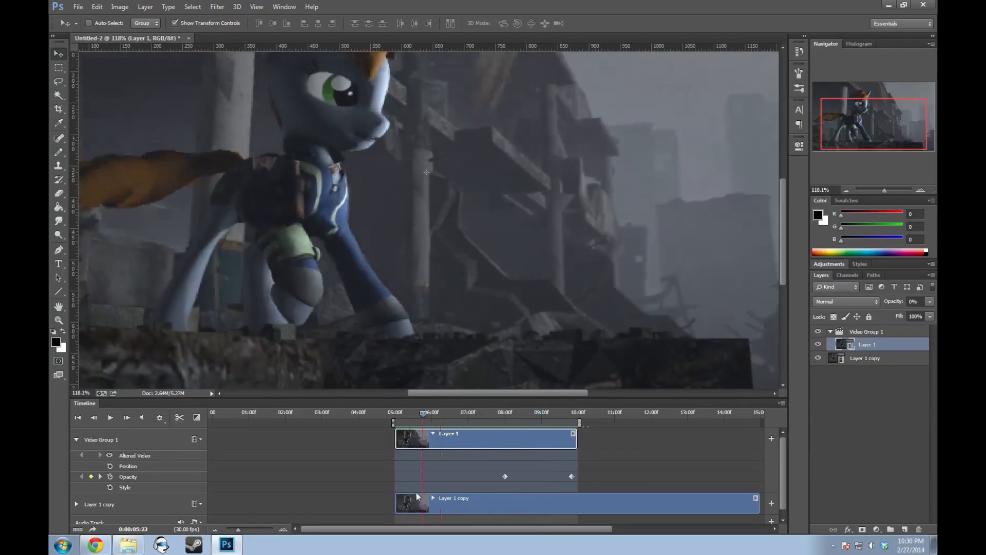
pyautogui.moveTo(460, 498)
pyautogui.mouseDown()
pyautogui.moveTo(523, 501)
pyautogui.moveTo(532, 419)
pyautogui.mouseUp()
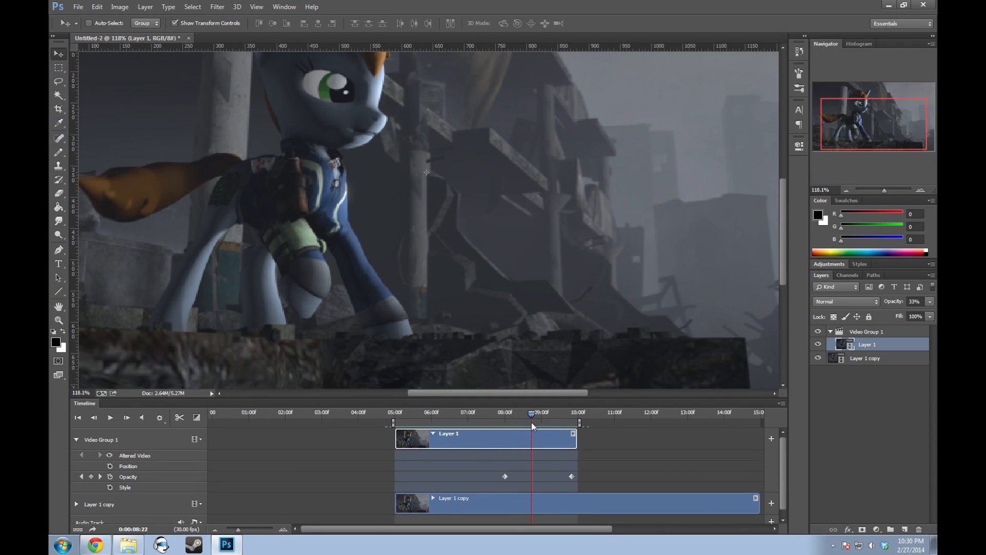
pyautogui.moveTo(531, 427); pyautogui.dragTo(504, 433)
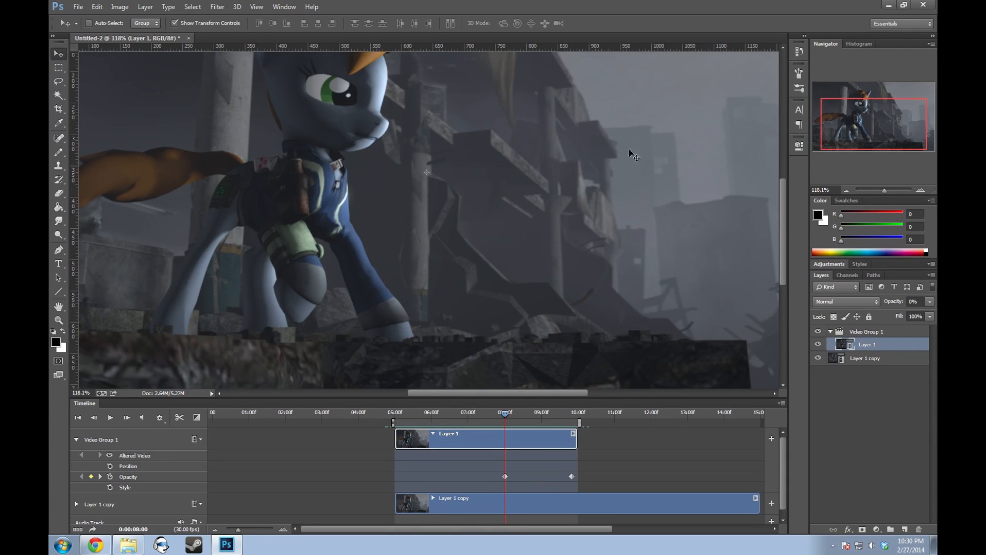
pyautogui.click(95, 545)
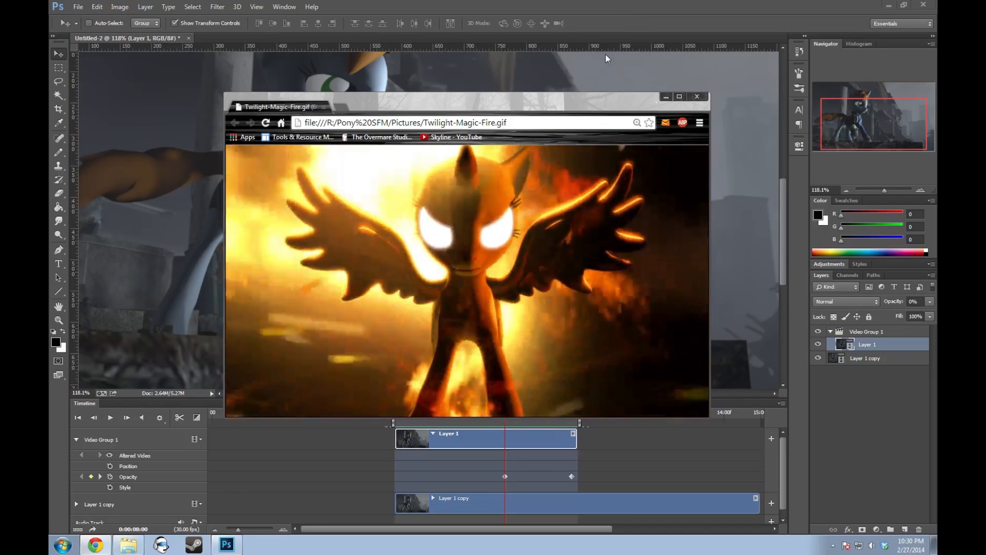
pyautogui.click(609, 3)
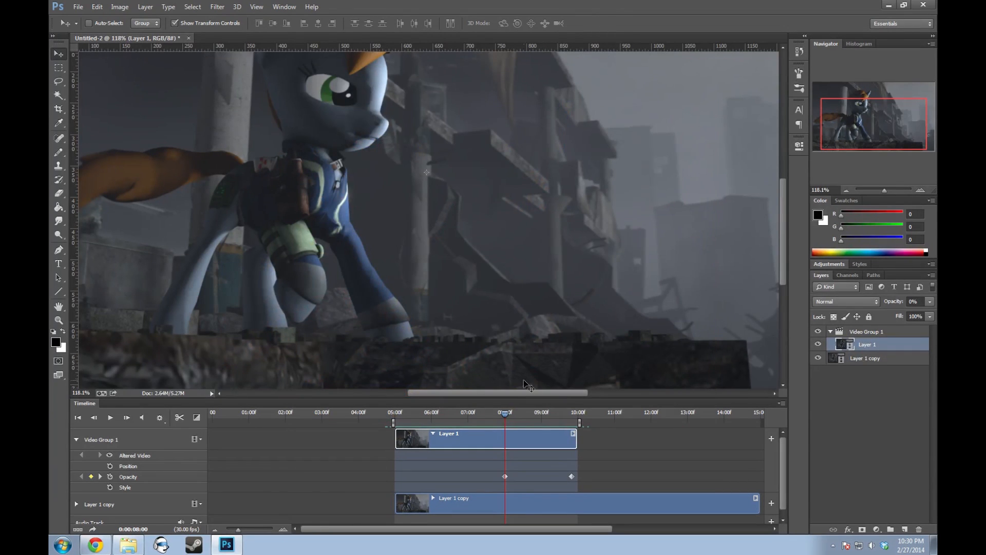
pyautogui.moveTo(505, 414); pyautogui.dragTo(546, 421)
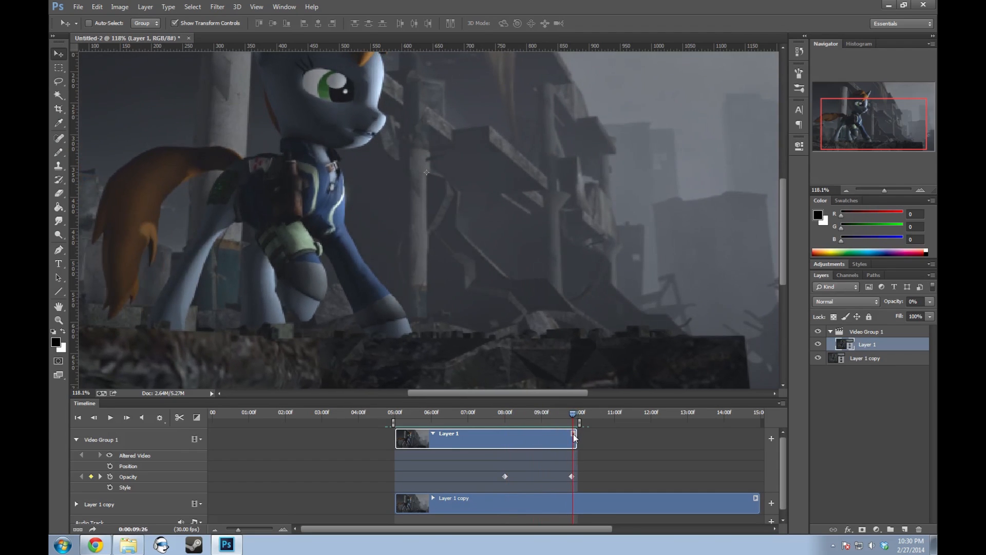
pyautogui.moveTo(546, 416); pyautogui.dragTo(505, 416)
pyautogui.press('space')
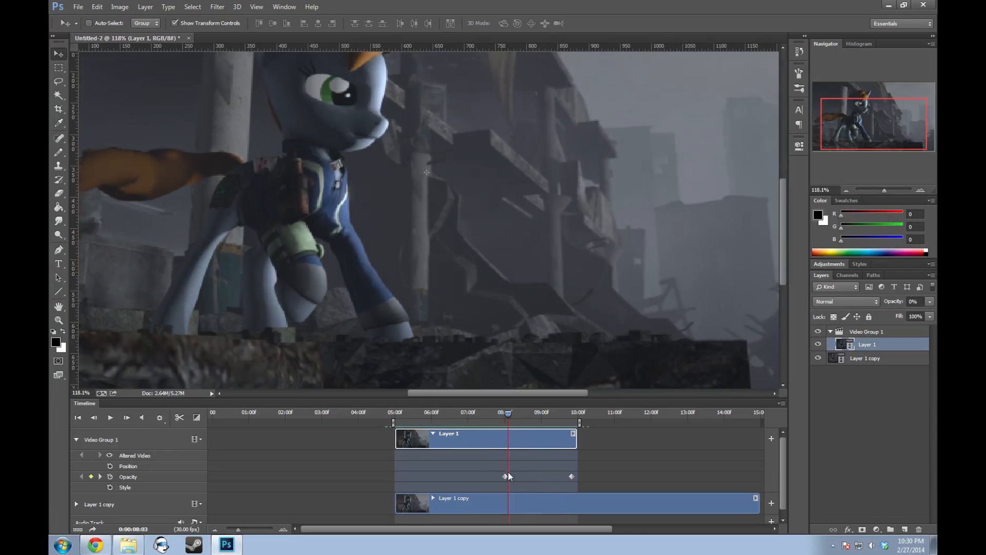
pyautogui.press('space')
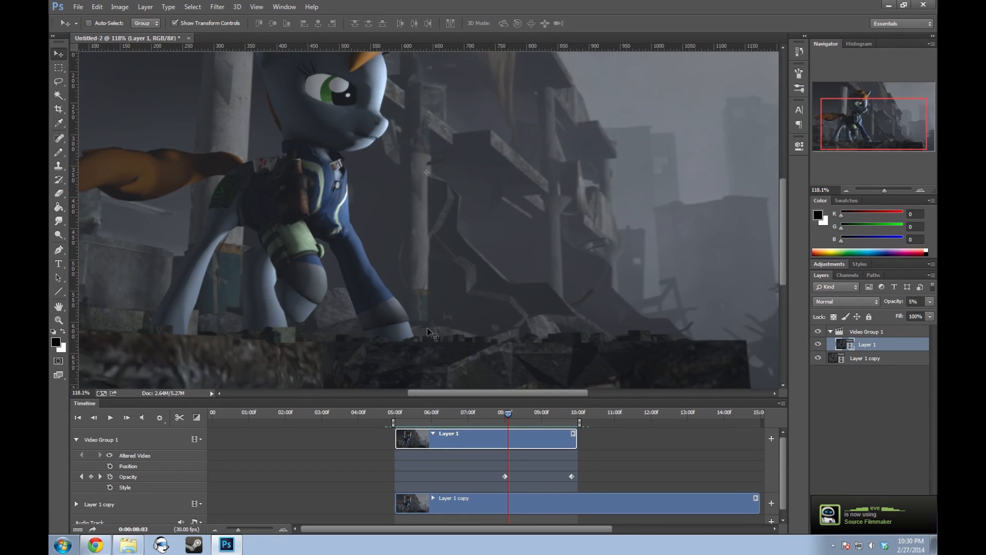
pyautogui.moveTo(507, 416); pyautogui.dragTo(533, 433)
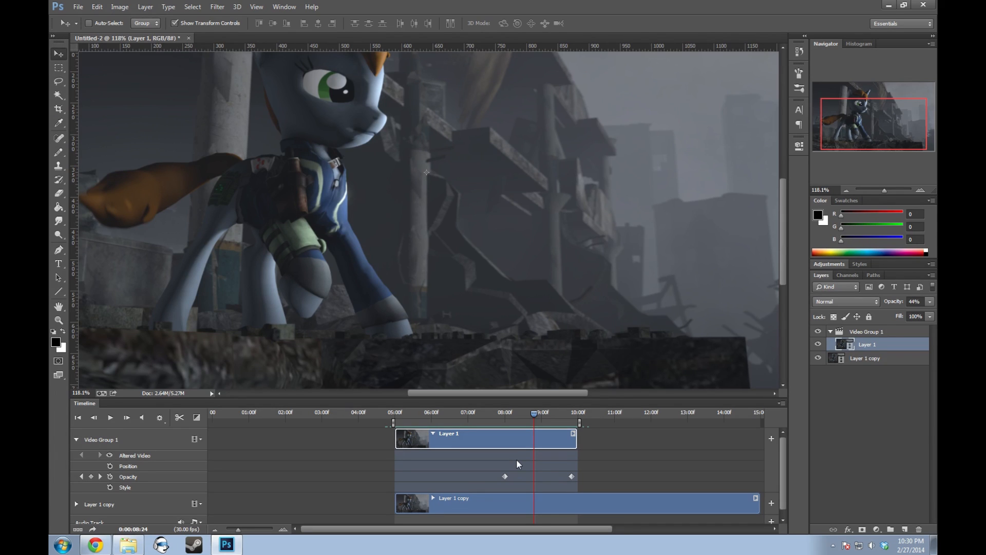
pyautogui.moveTo(416, 412)
pyautogui.mouseDown()
pyautogui.moveTo(572, 420)
pyautogui.moveTo(562, 418)
pyautogui.mouseUp()
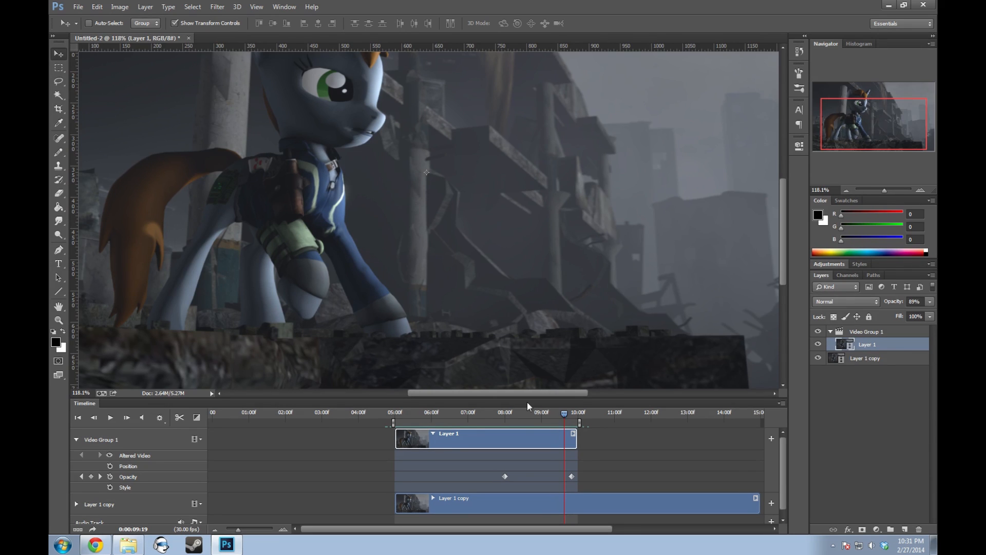
pyautogui.moveTo(562, 413)
pyautogui.mouseDown()
pyautogui.moveTo(505, 416)
pyautogui.moveTo(558, 416)
pyautogui.moveTo(533, 415)
pyautogui.mouseUp()
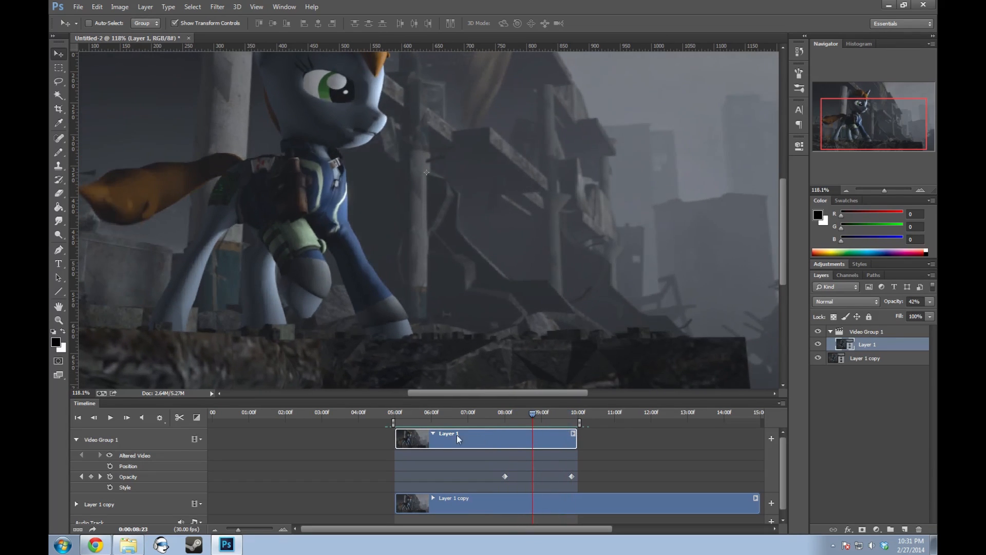